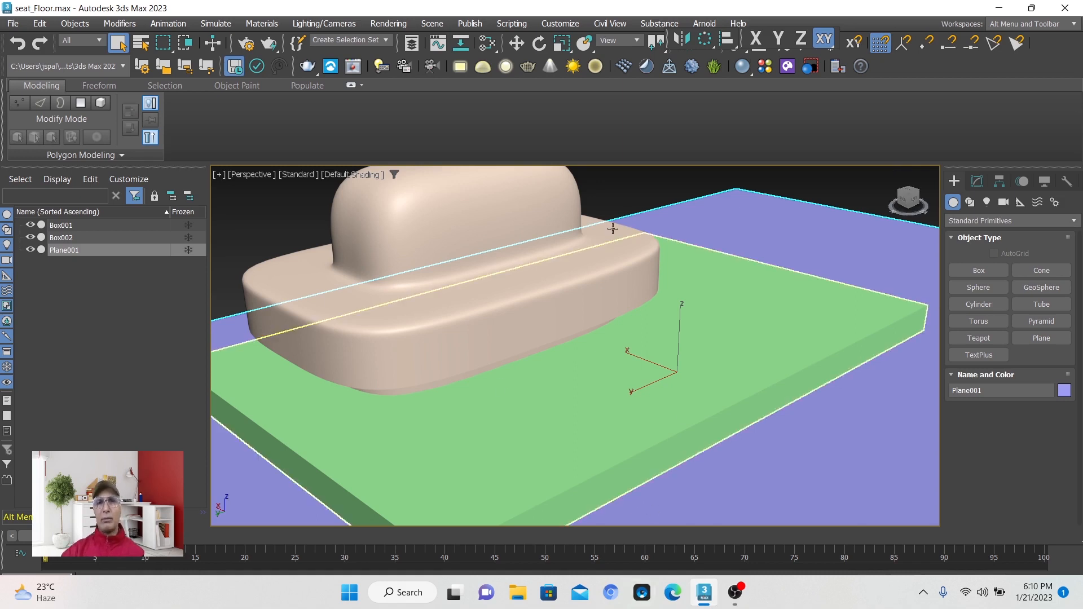
# Step: Render the Perspective view of the seat and floor with nothing selected, compare the image with the viewport, and close the rendered frame
pyautogui.click(614, 182)
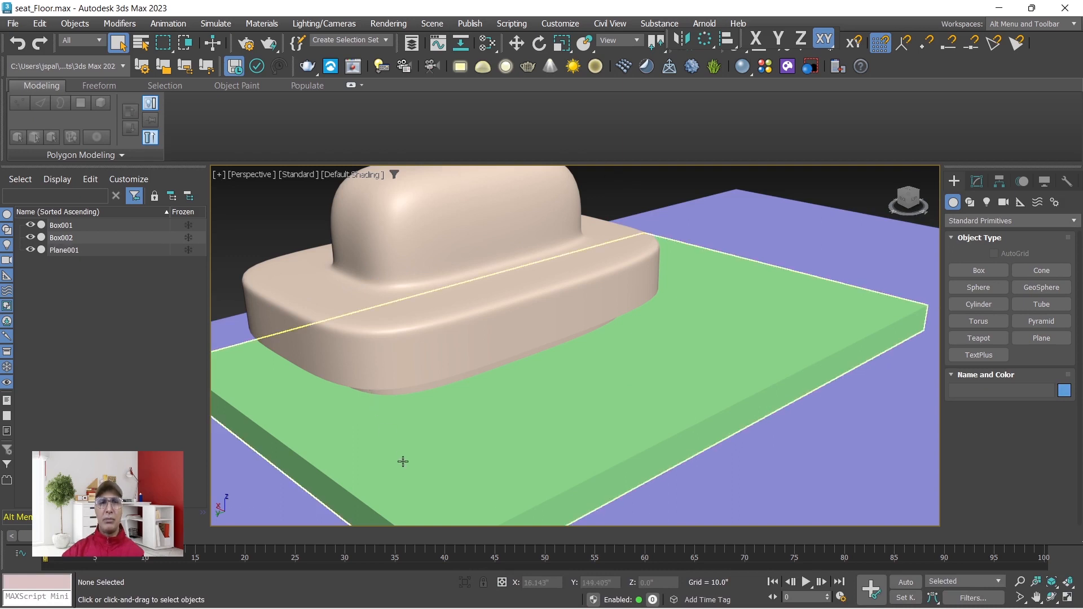
pyautogui.click(387, 25)
pyautogui.moveTo(390, 44)
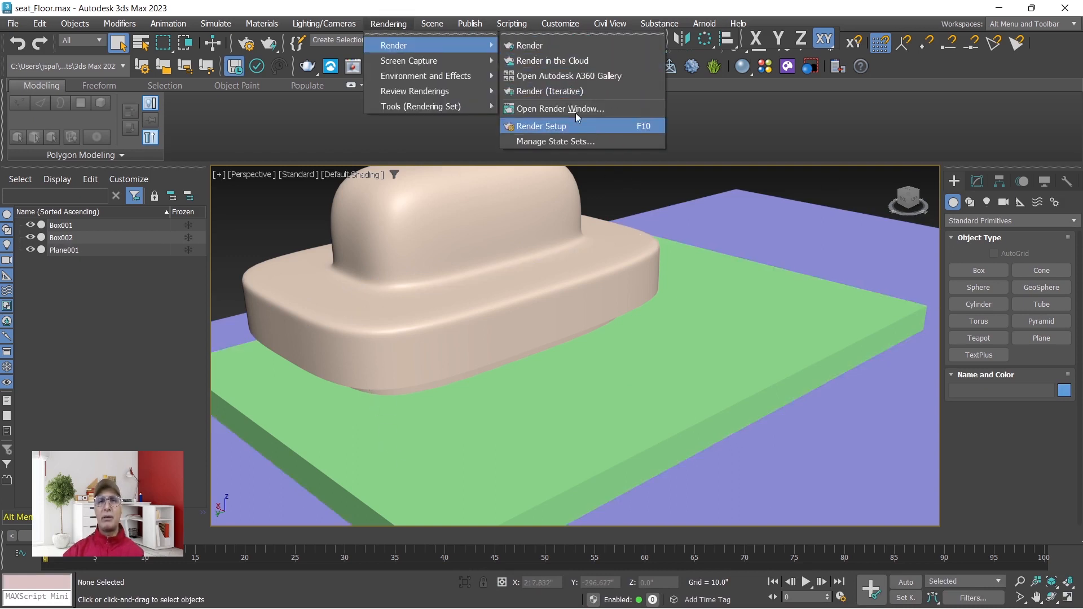
pyautogui.click(543, 47)
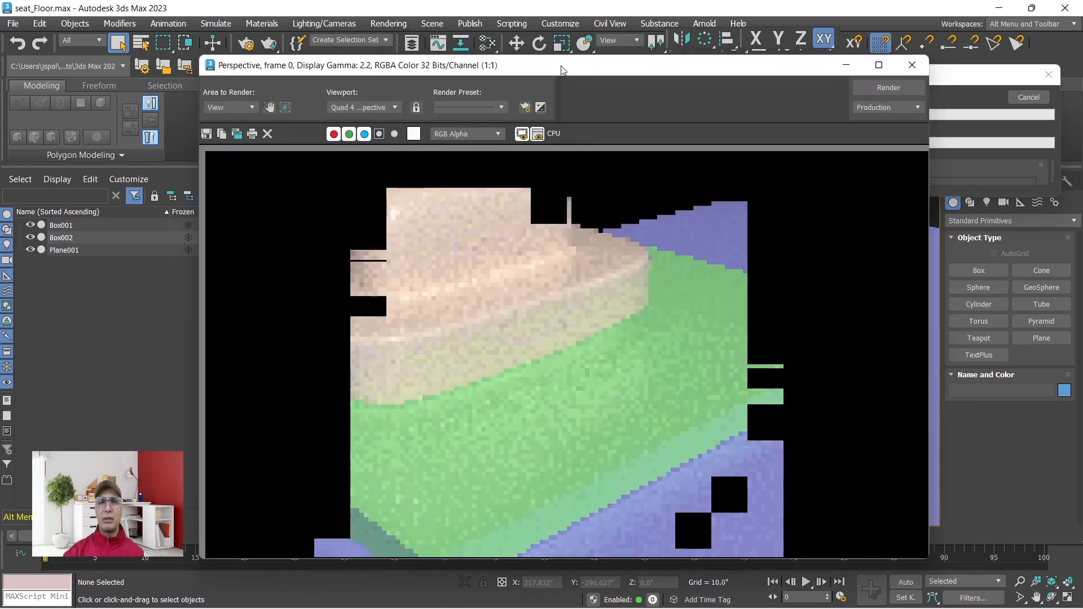
pyautogui.moveTo(561, 69); pyautogui.dragTo(561, 36)
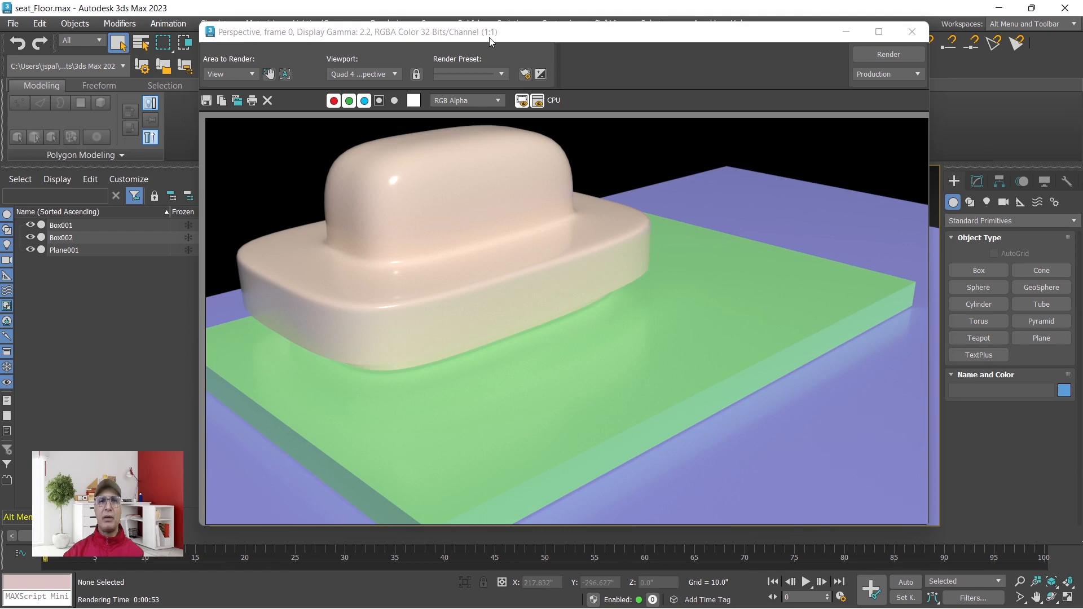
pyautogui.moveTo(490, 40); pyautogui.dragTo(797, 63)
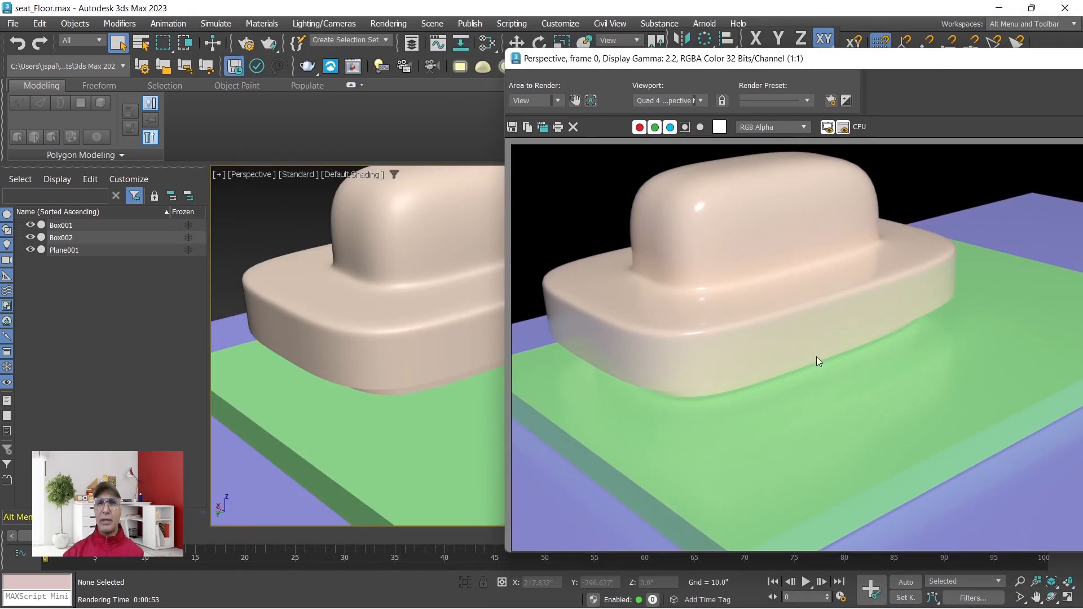
pyautogui.moveTo(850, 64); pyautogui.dragTo(511, 60)
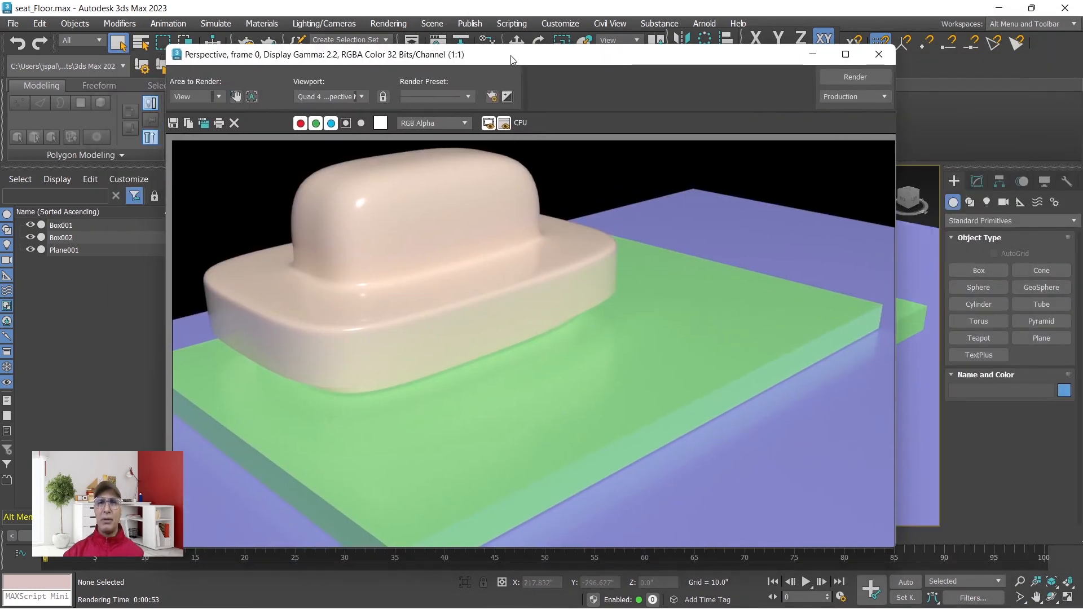
pyautogui.click(879, 55)
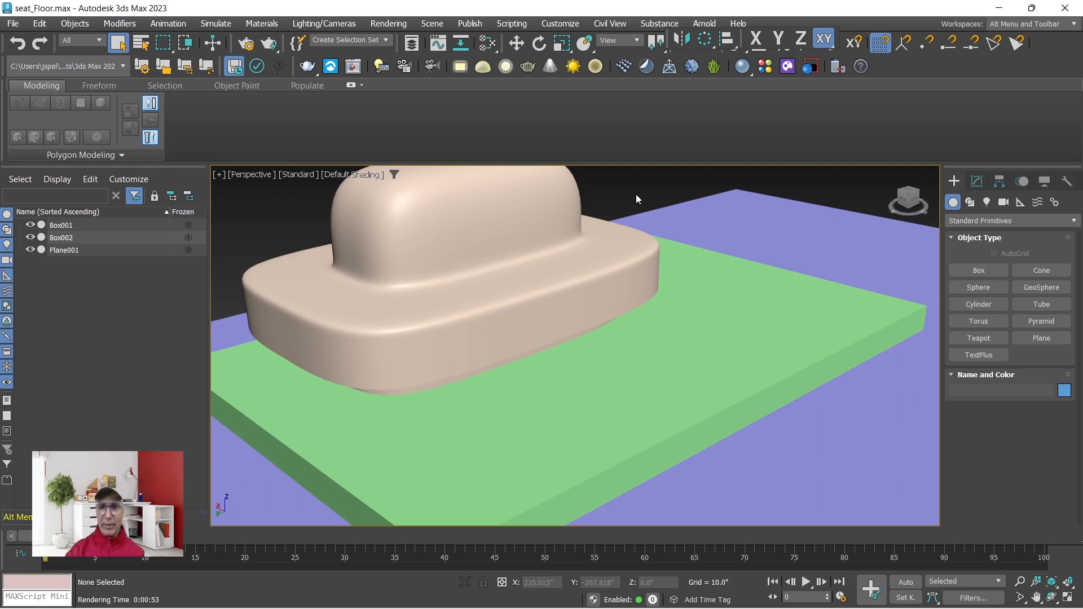
# Step: Open the Slate Material Editor
pyautogui.press('m')
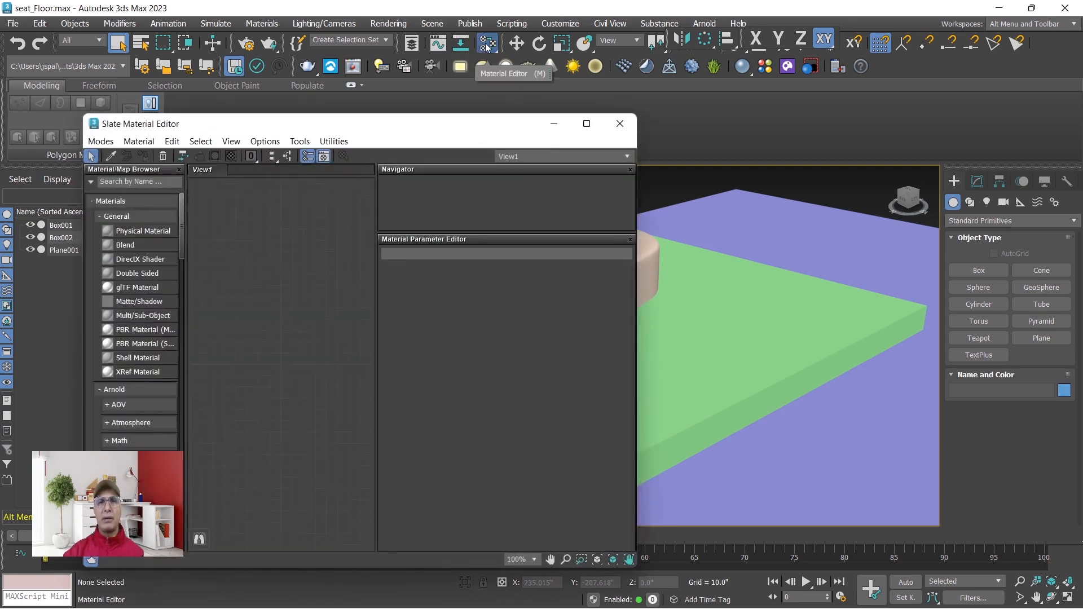
pyautogui.moveTo(315, 124); pyautogui.dragTo(354, 30)
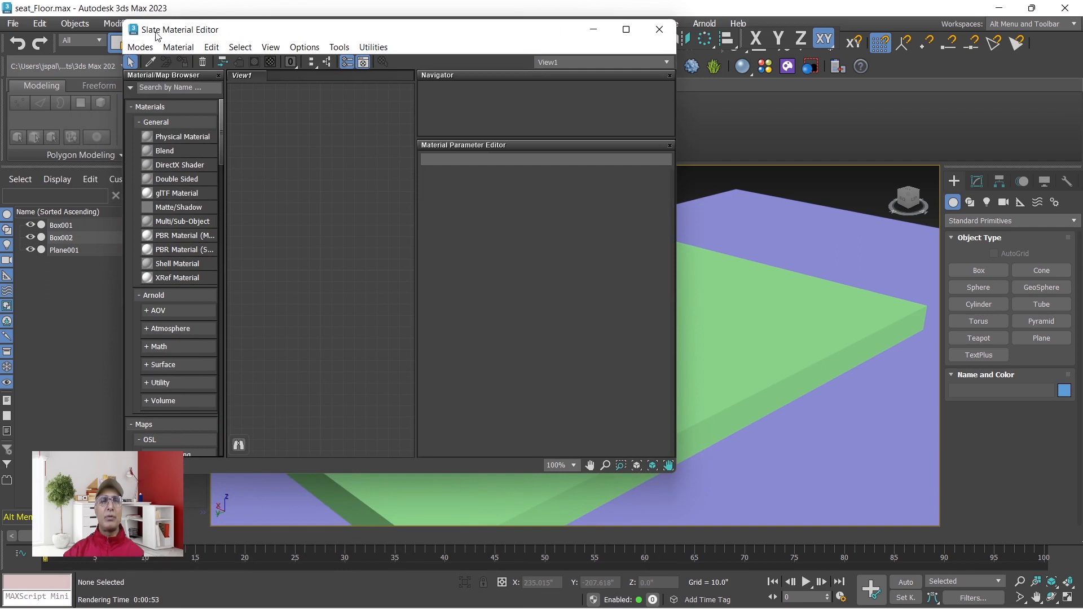
# Step: Switch to the Compact Material Editor and back to the Slate Material Editor
pyautogui.click(138, 48)
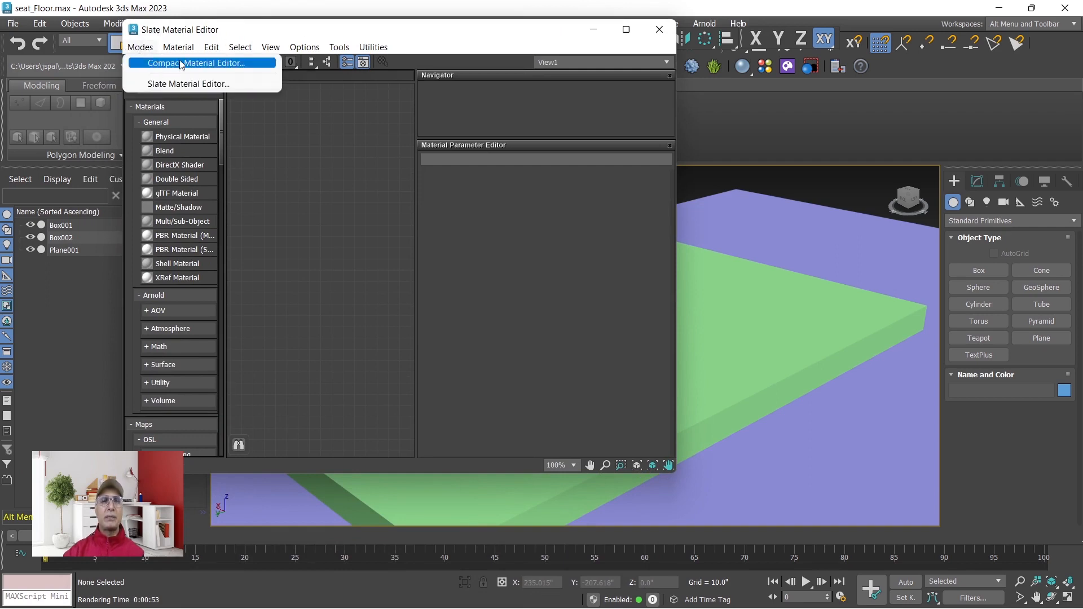
pyautogui.click(158, 64)
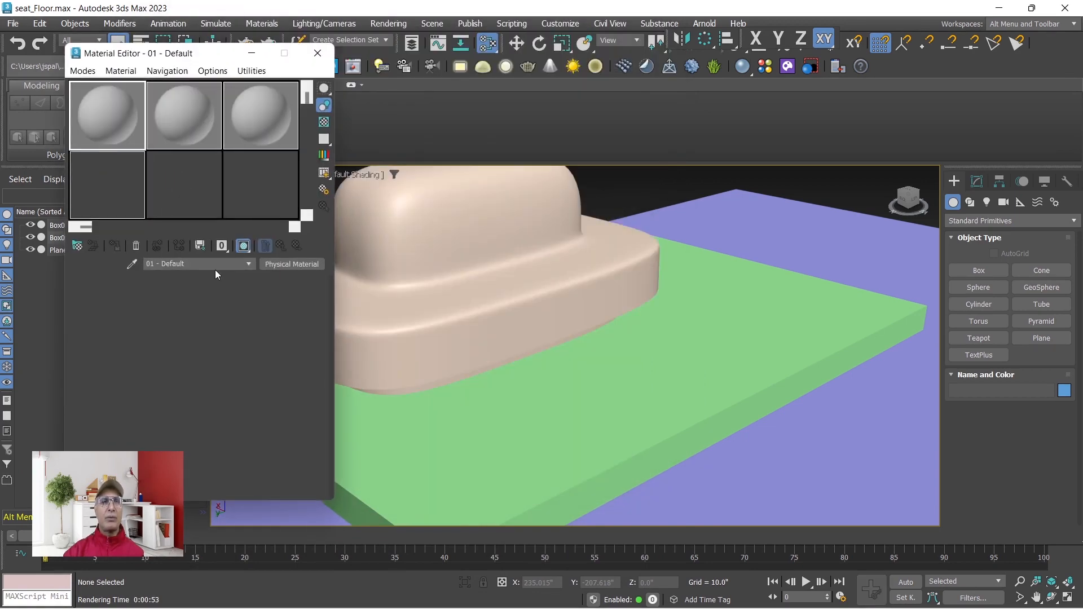
pyautogui.moveTo(180, 59); pyautogui.dragTo(147, 56)
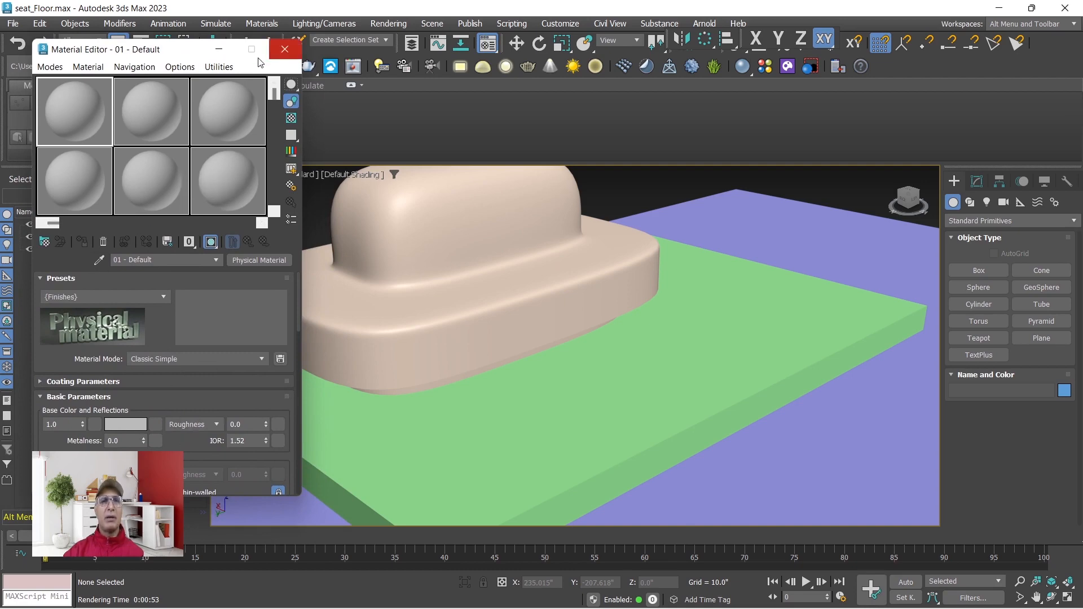
pyautogui.click(52, 69)
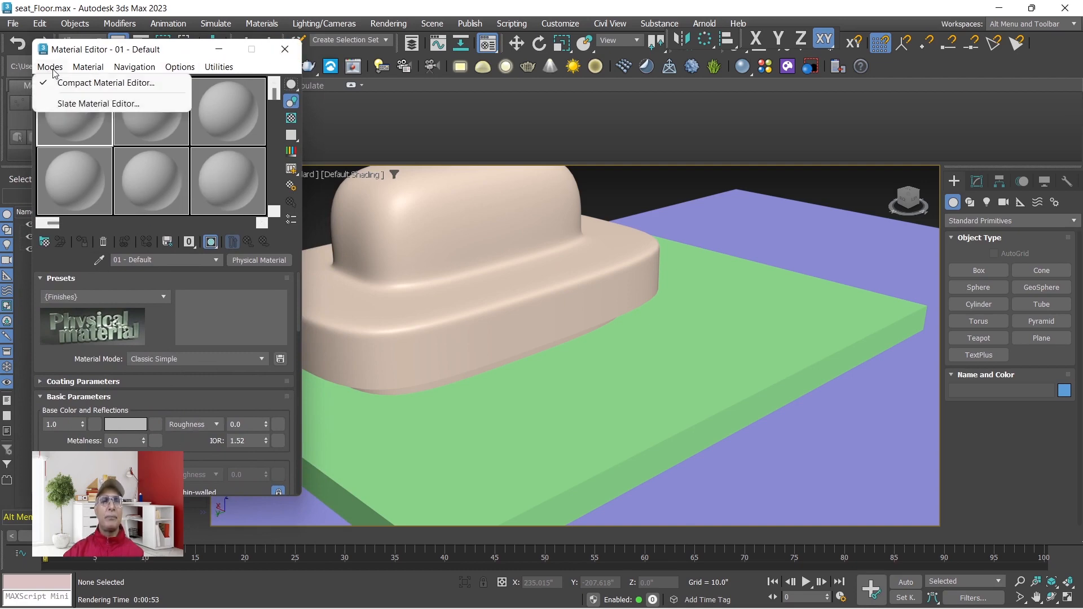
pyautogui.click(63, 102)
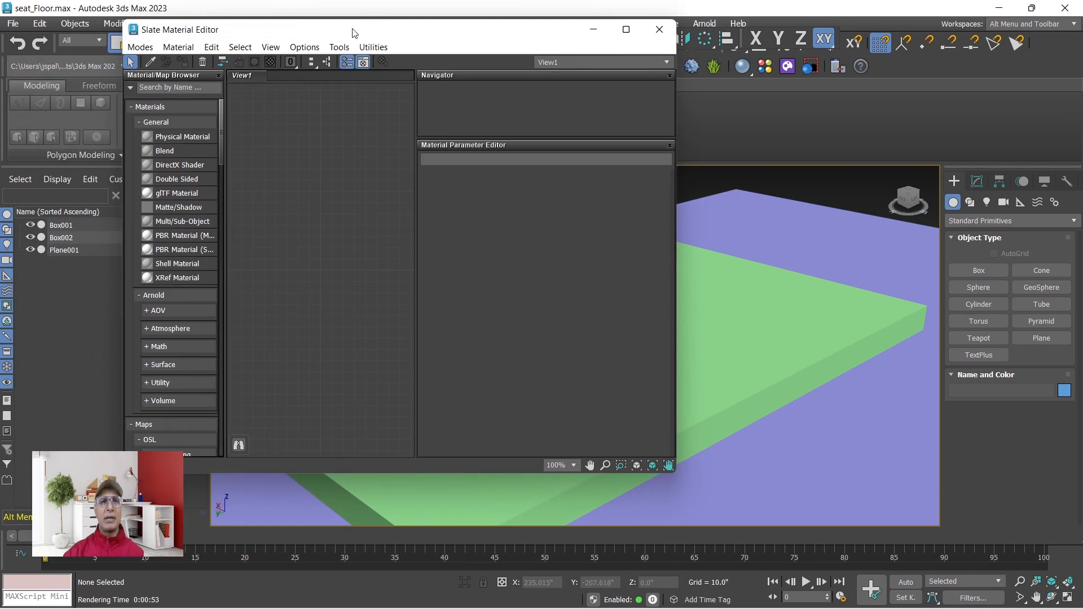
# Step: Enlarge the Slate Material Editor and add a Physical Material node to View1
pyautogui.moveTo(356, 30); pyautogui.dragTo(307, 63)
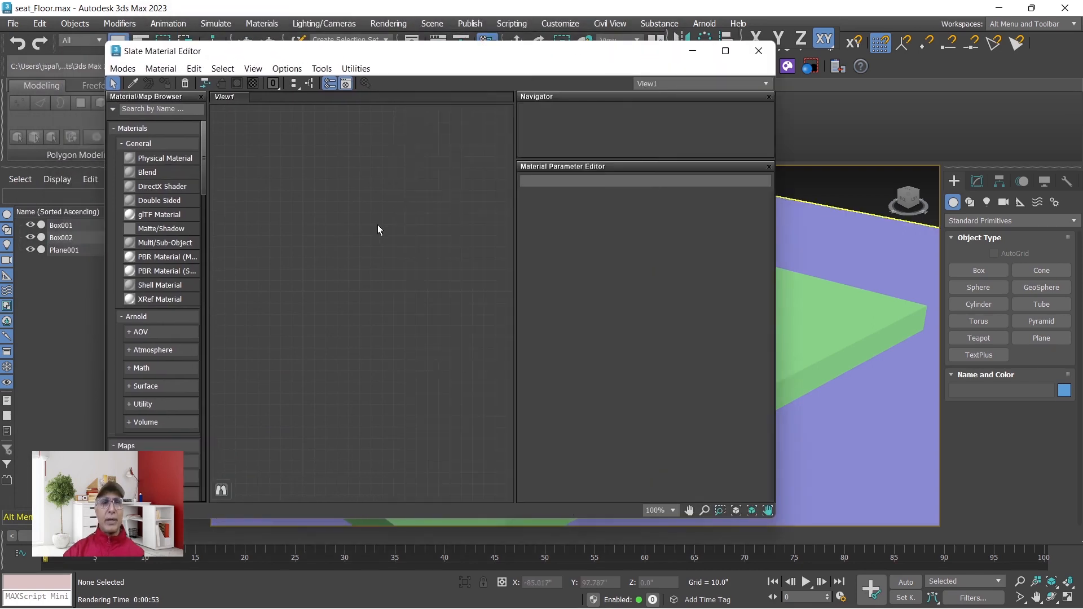
pyautogui.click(151, 159)
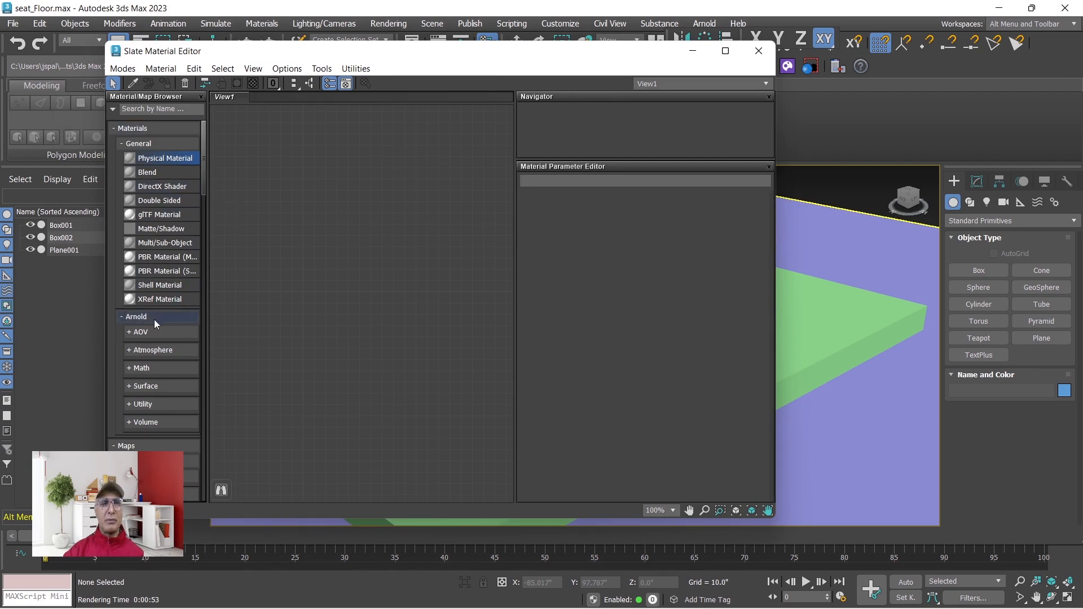
pyautogui.moveTo(165, 158); pyautogui.dragTo(404, 207)
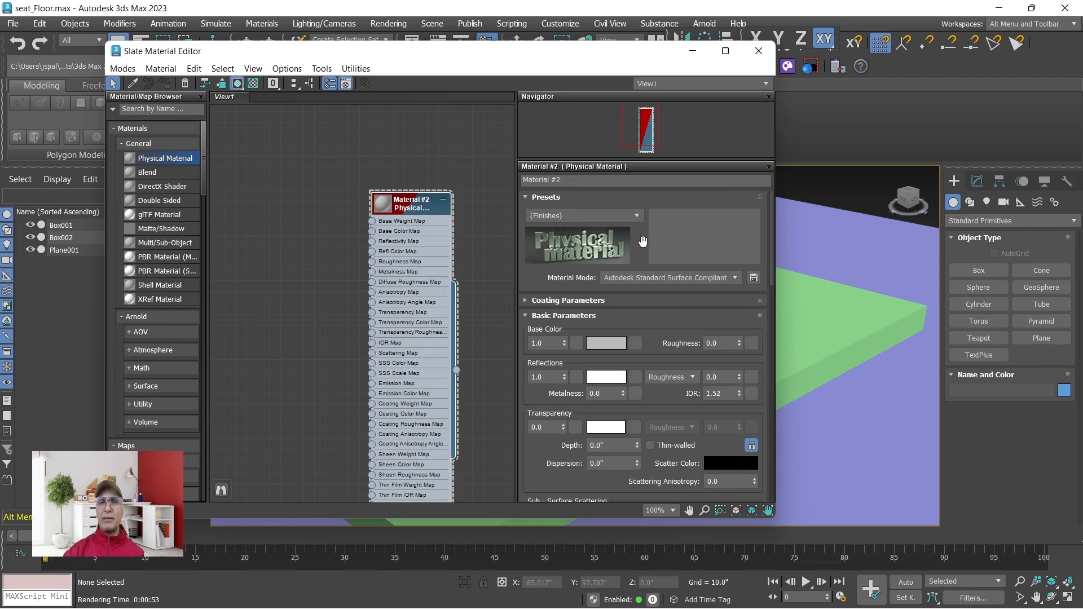
# Step: Apply the Glossy Plastic preset to the new Physical Material and enlarge its node preview
pyautogui.click(637, 219)
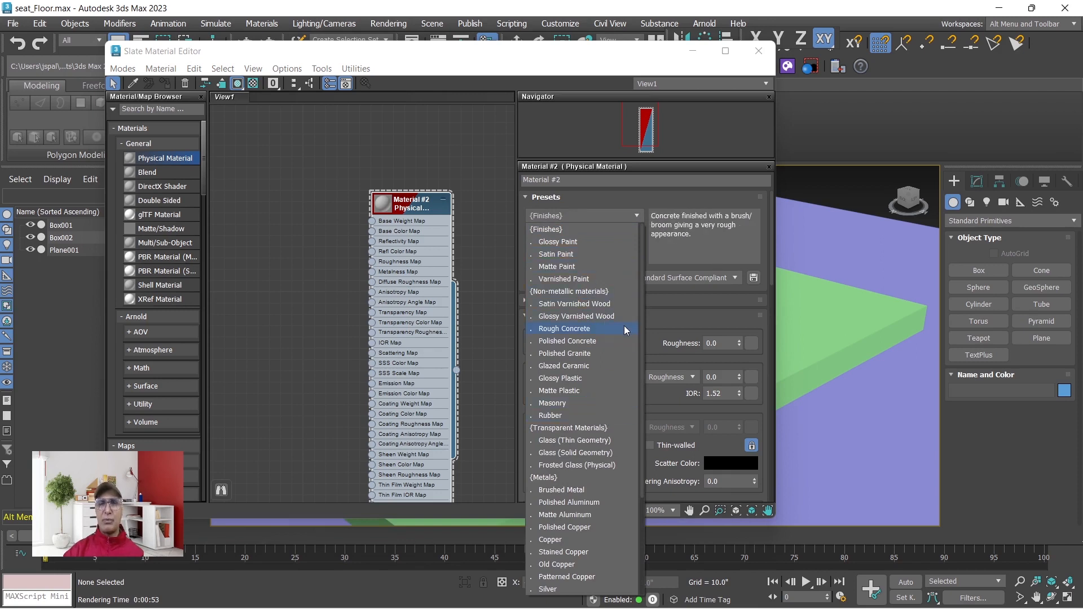
pyautogui.scroll(-4, 581, 462)
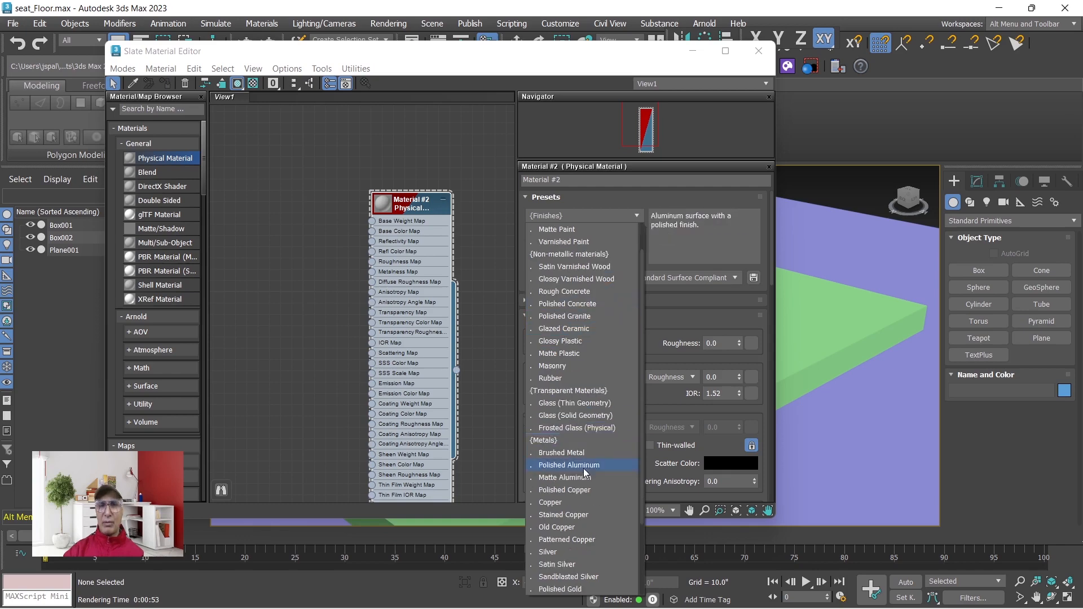
pyautogui.scroll(4, 585, 503)
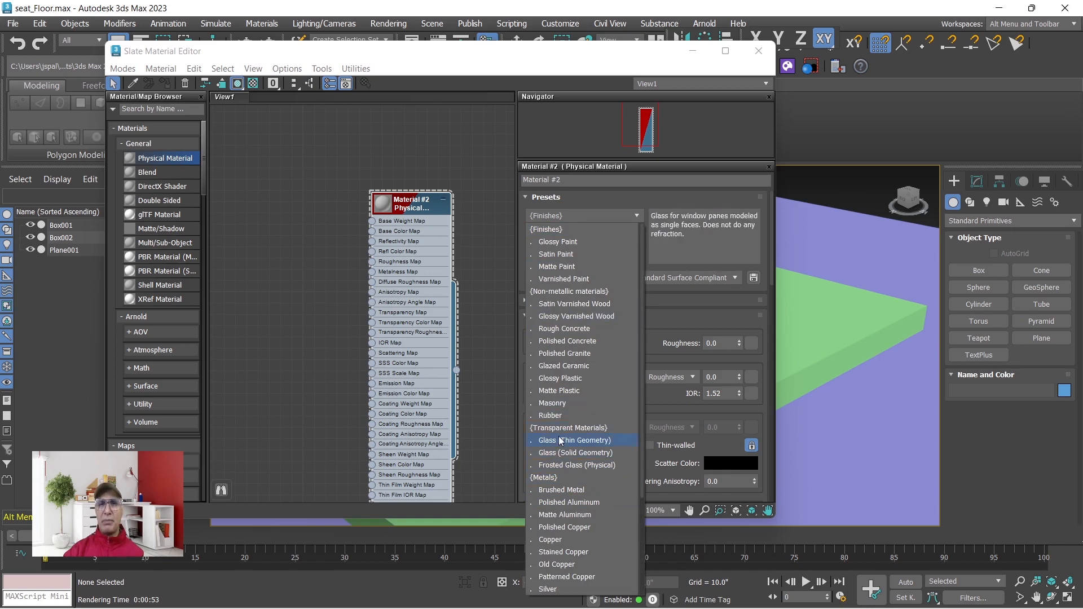
pyautogui.click(564, 379)
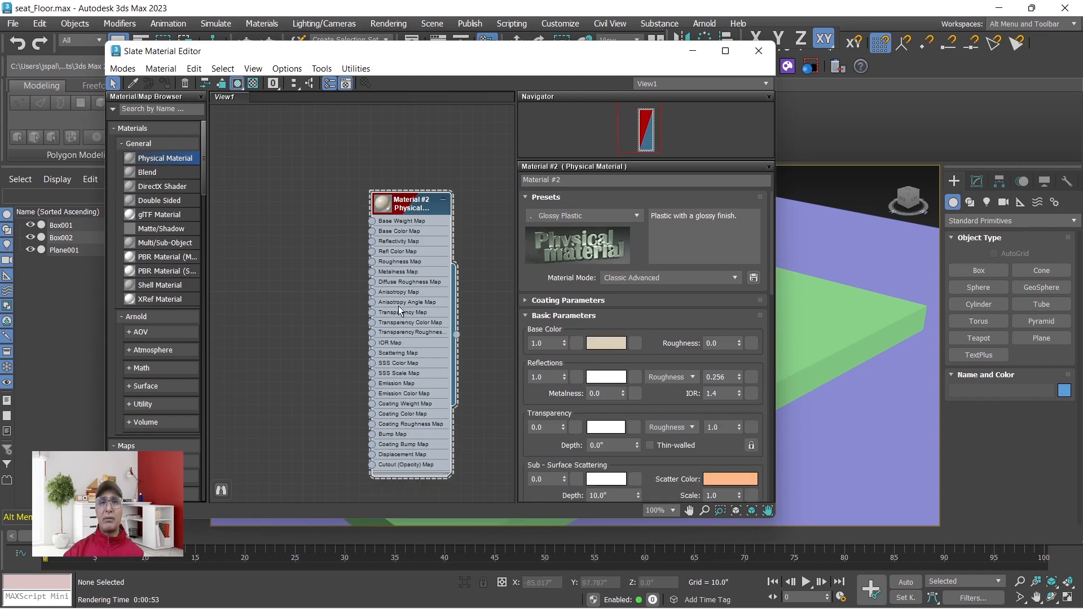
pyautogui.doubleClick(383, 205)
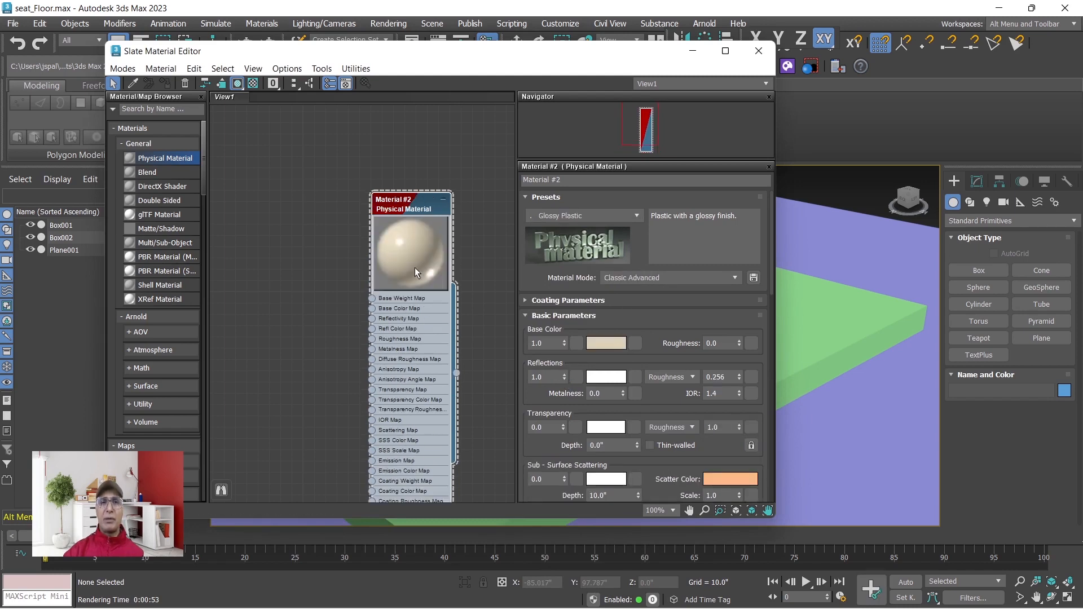
pyautogui.moveTo(406, 196); pyautogui.dragTo(361, 163)
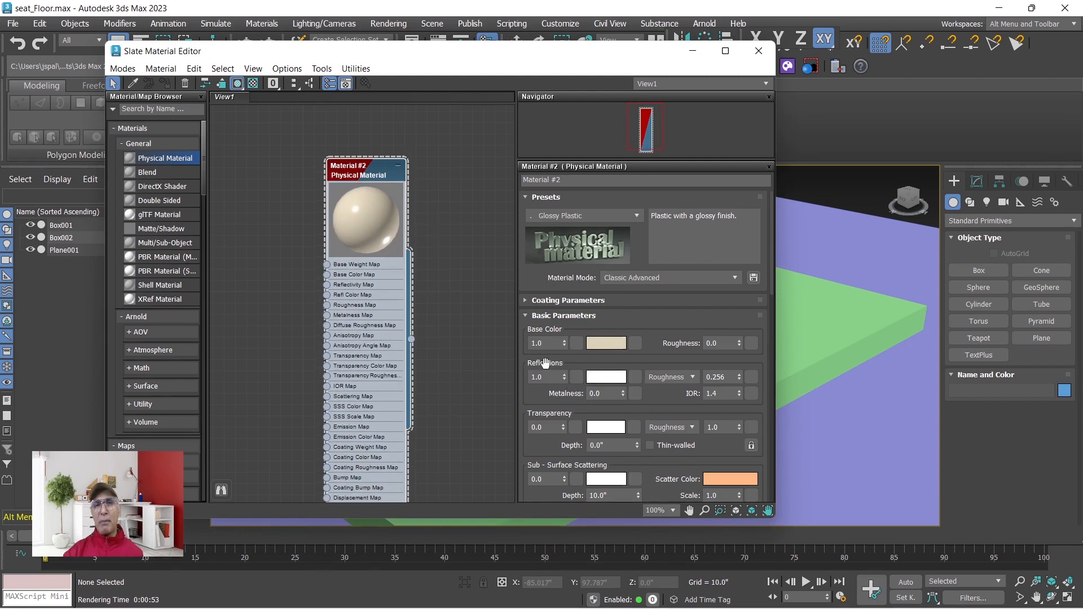
# Step: Set the material's base color to orange with red 0.947, green 0.144 and blue 0.027
pyautogui.click(609, 343)
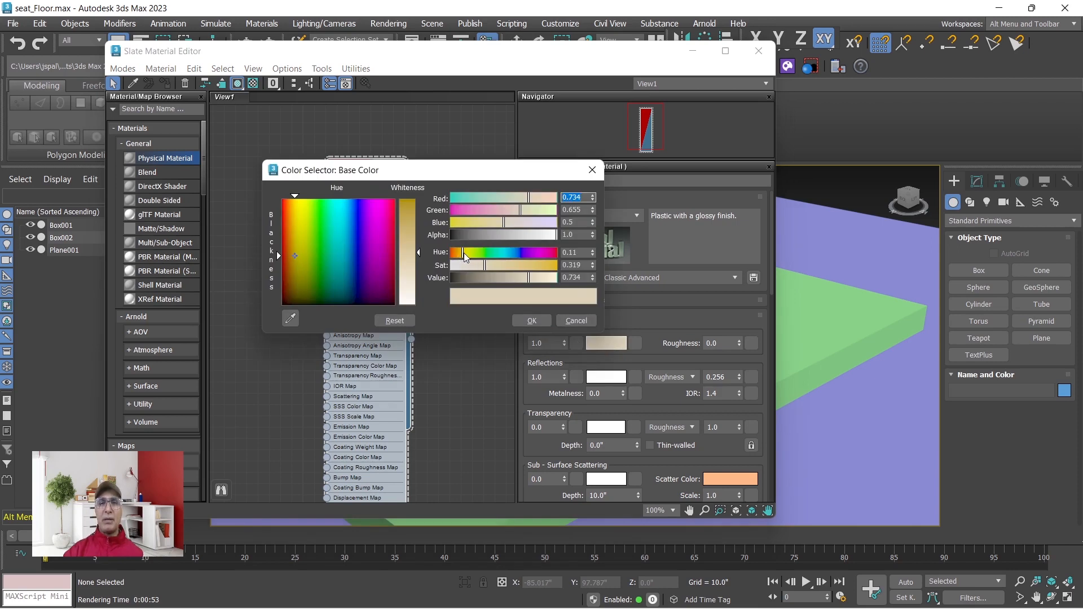
pyautogui.moveTo(466, 256); pyautogui.dragTo(553, 268)
pyautogui.moveTo(529, 196); pyautogui.dragTo(551, 196)
pyautogui.moveTo(458, 215)
pyautogui.mouseDown()
pyautogui.moveTo(485, 215)
pyautogui.moveTo(460, 213)
pyautogui.moveTo(471, 212)
pyautogui.mouseUp()
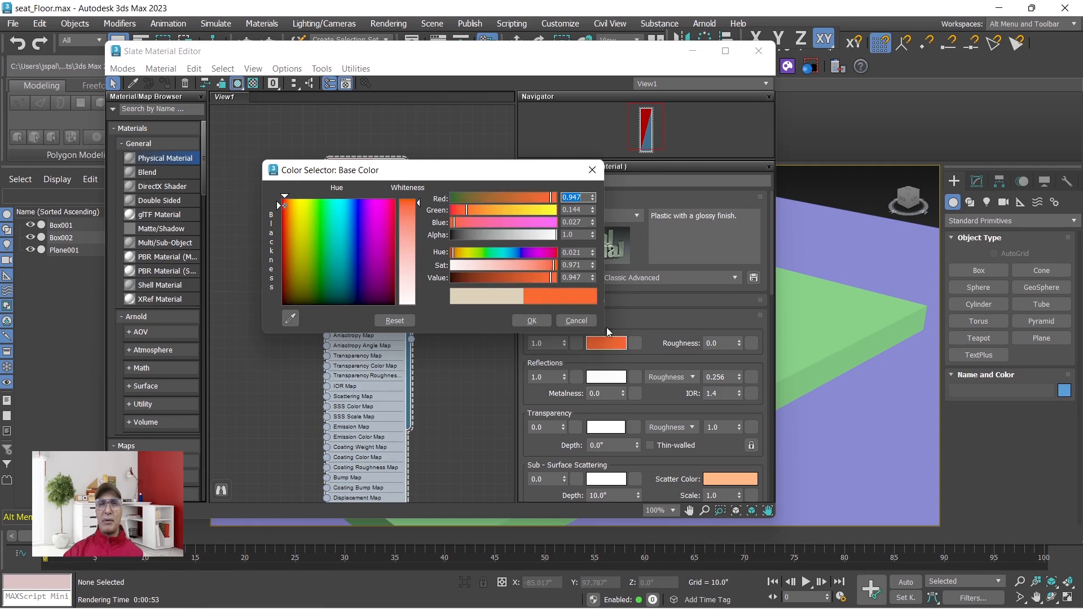
pyautogui.click(527, 322)
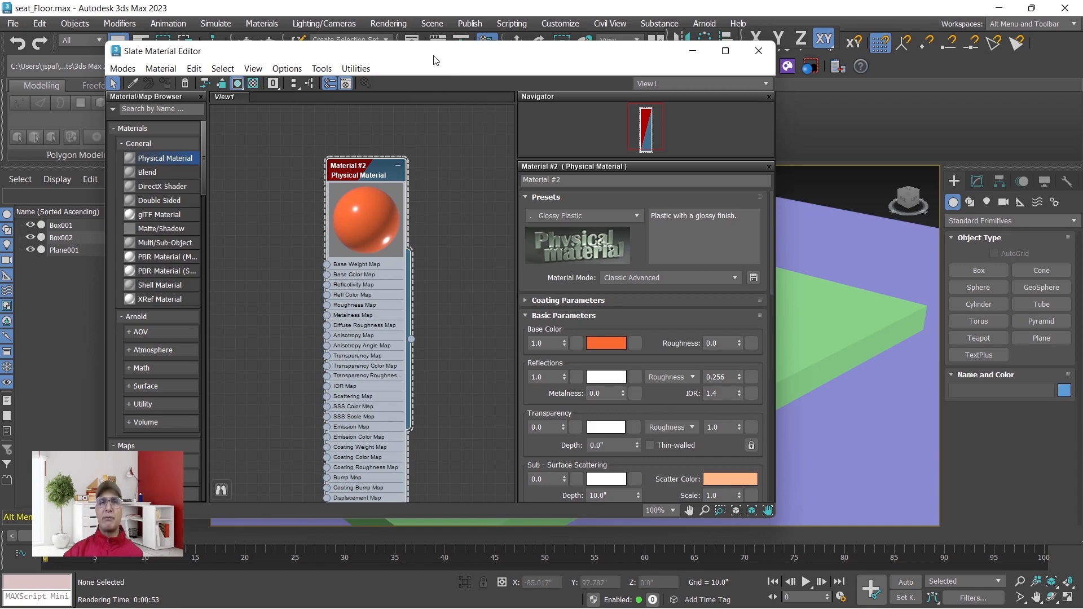
# Step: Assign the orange glossy plastic material to the seat object Box001 and minimize the material editor
pyautogui.moveTo(434, 59); pyautogui.dragTo(871, 195)
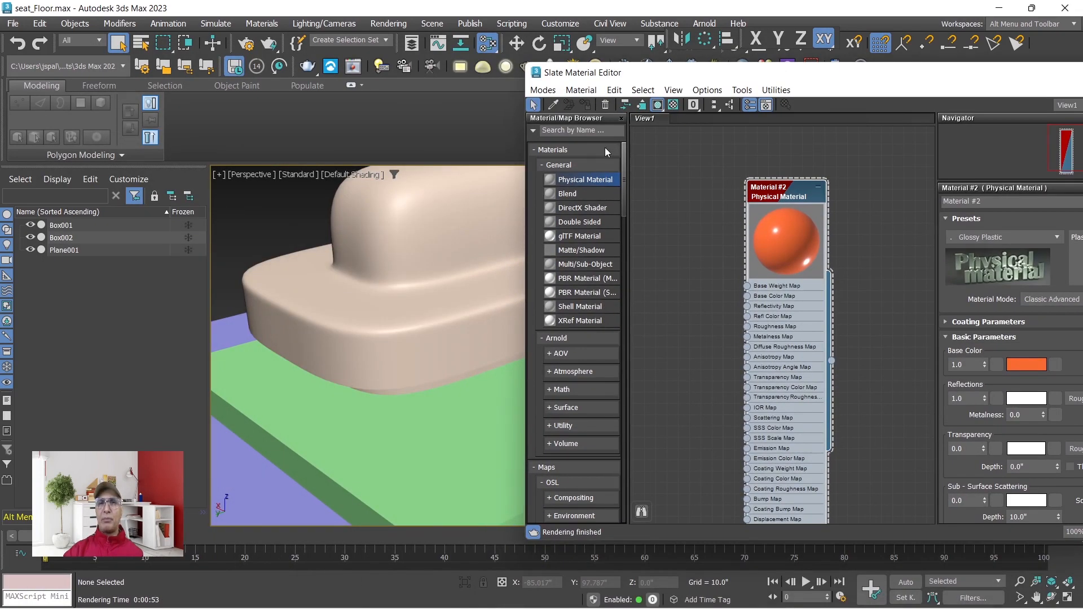
pyautogui.click(398, 233)
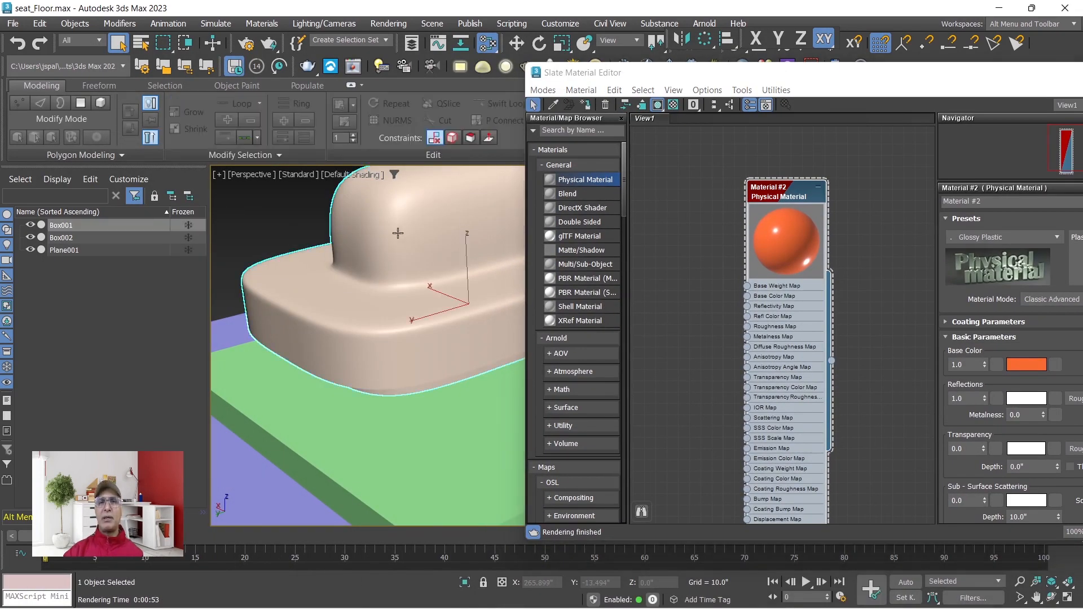
pyautogui.click(587, 107)
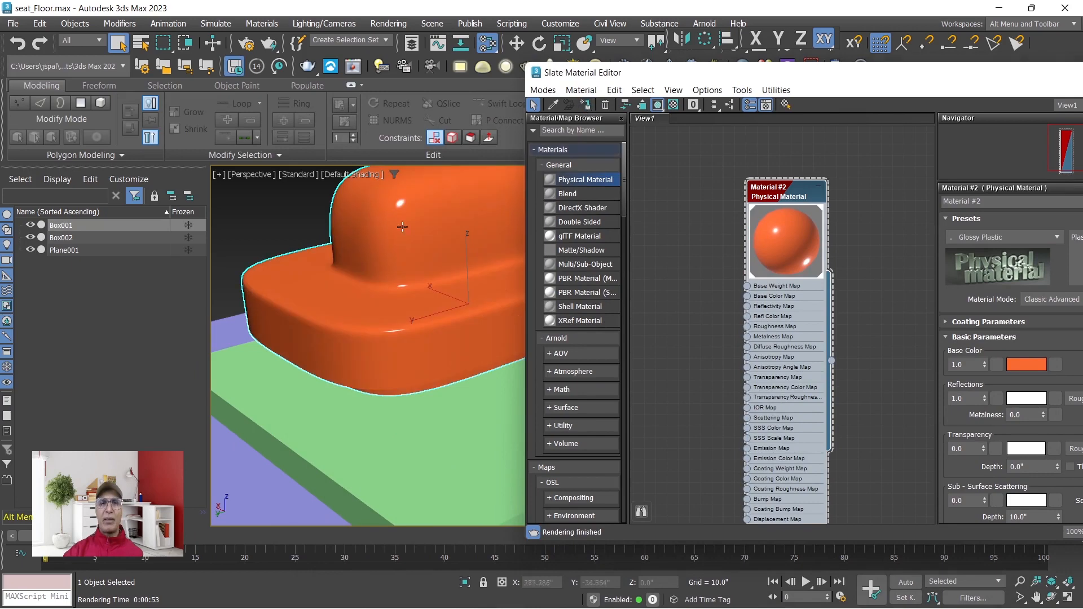
pyautogui.moveTo(959, 74); pyautogui.dragTo(581, 82)
pyautogui.click(740, 72)
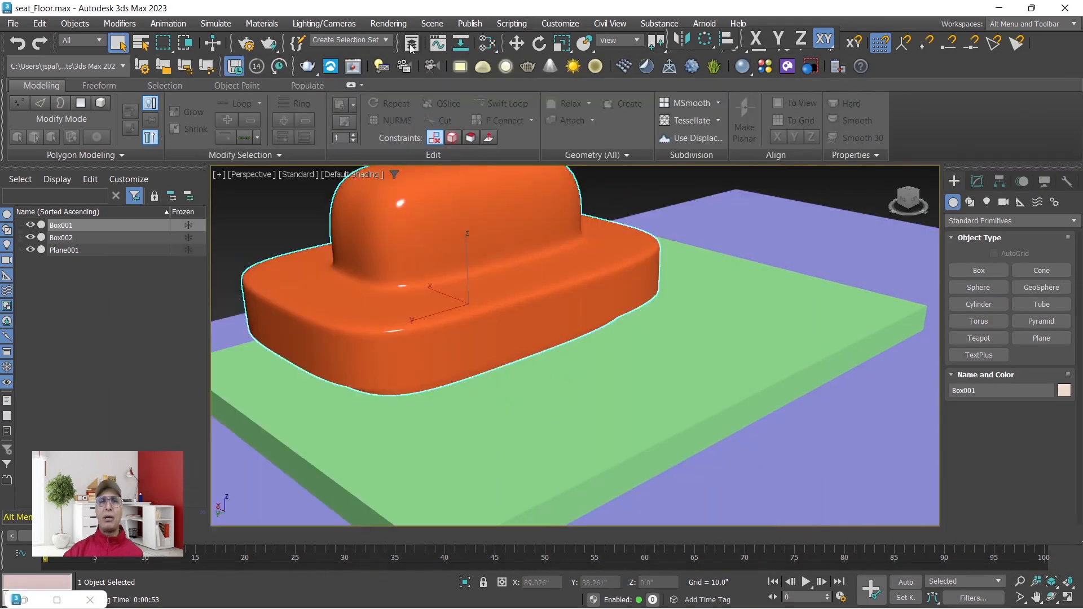
# Step: Set the renderer to Scanline Renderer in the render setup and render the Perspective view
pyautogui.click(390, 25)
pyautogui.moveTo(411, 95)
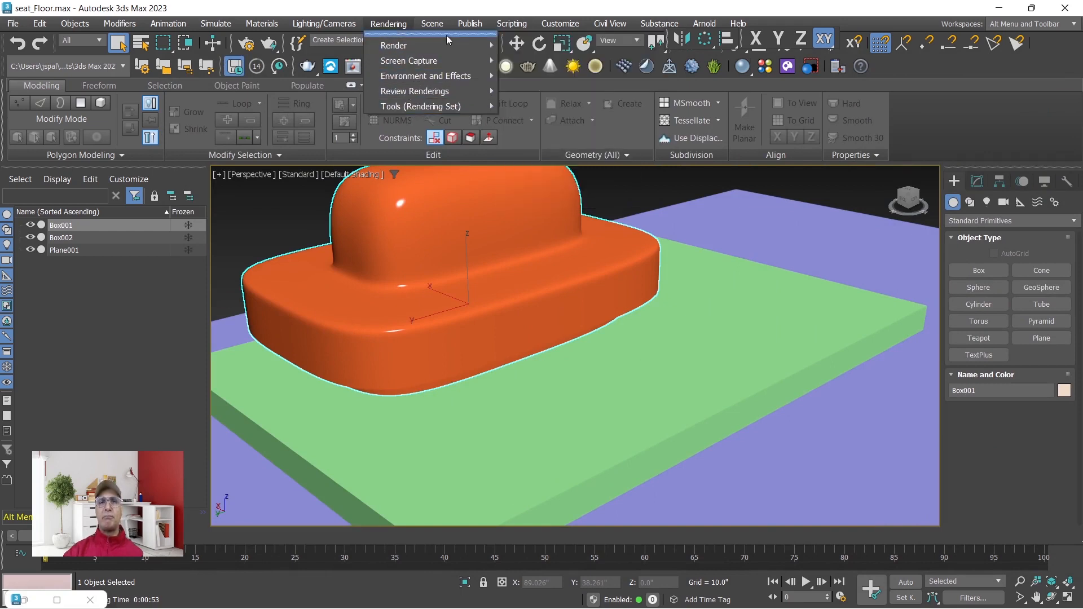
pyautogui.moveTo(449, 44)
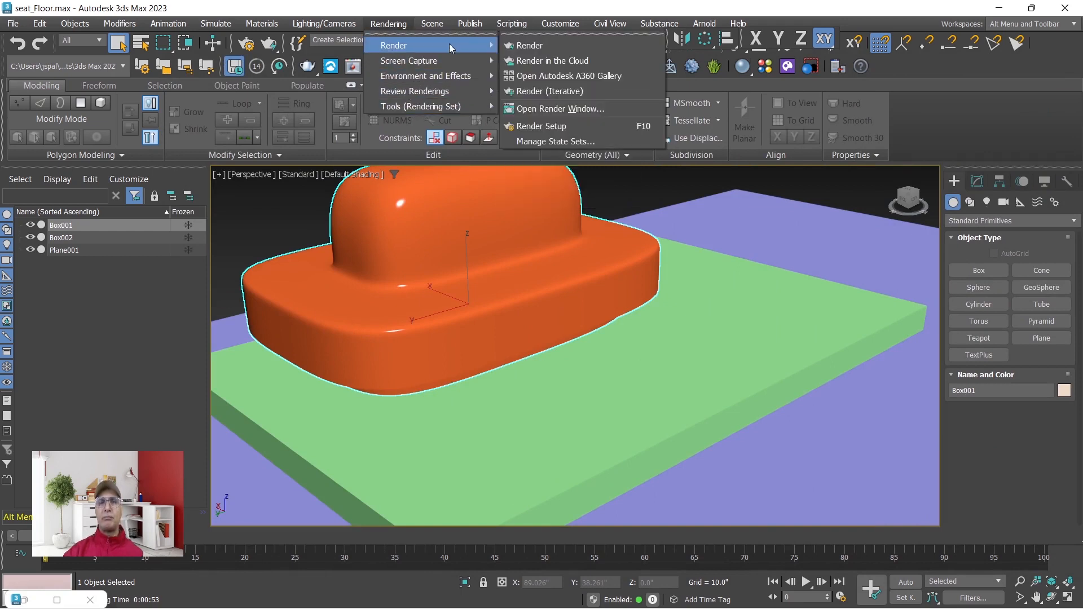
pyautogui.click(530, 128)
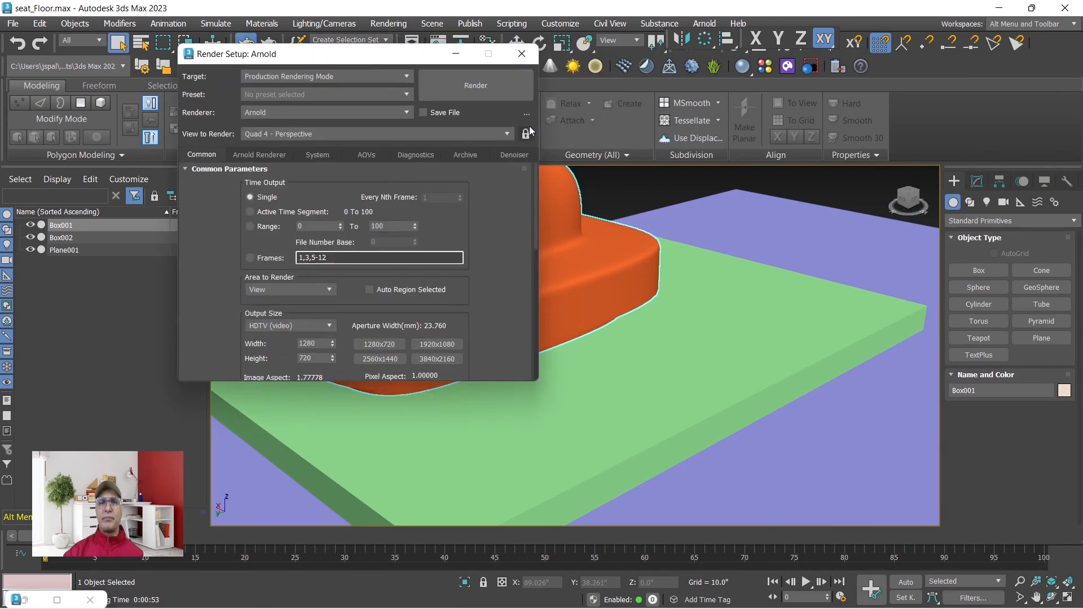
pyautogui.moveTo(384, 47); pyautogui.dragTo(799, 47)
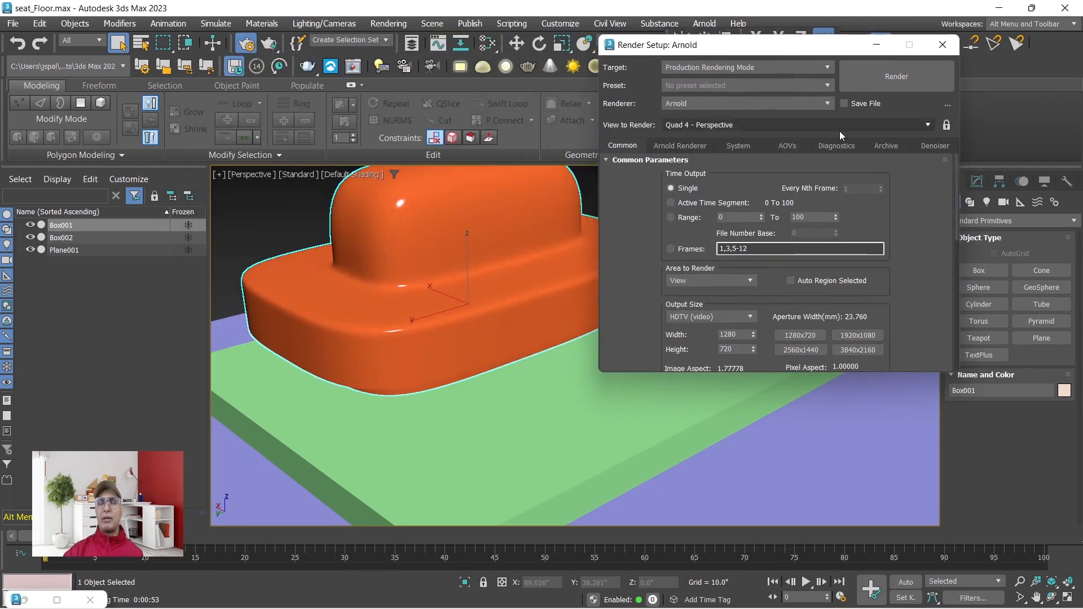
pyautogui.click(827, 104)
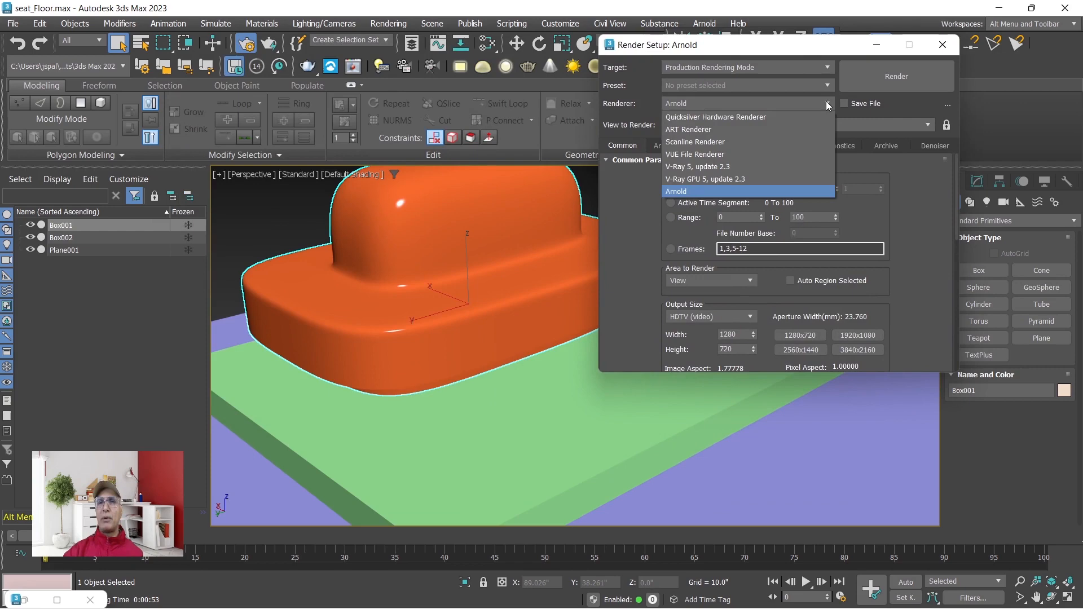
pyautogui.click(726, 145)
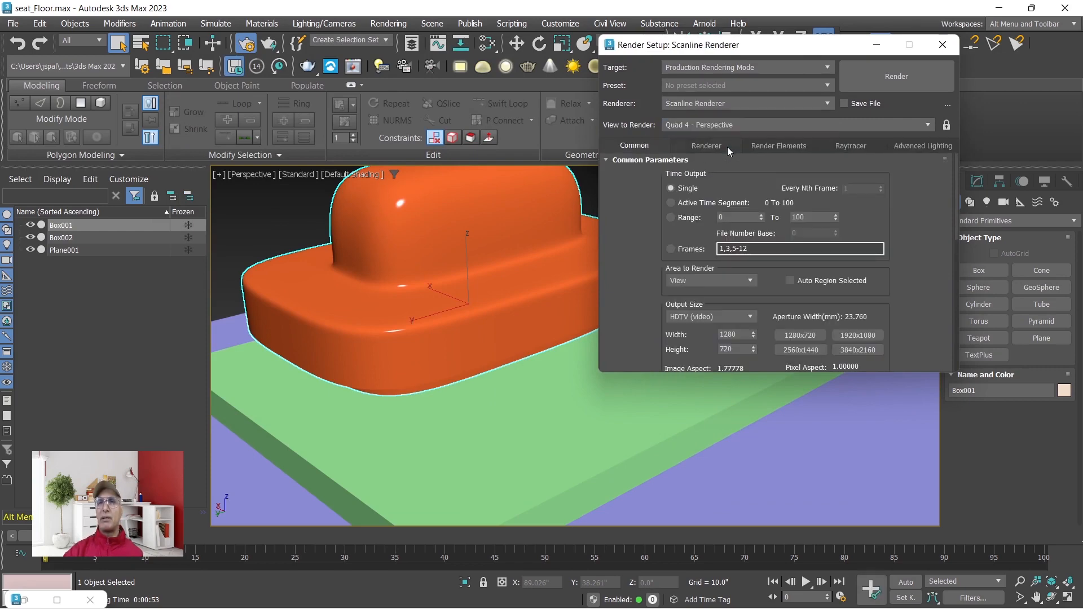
pyautogui.click(890, 76)
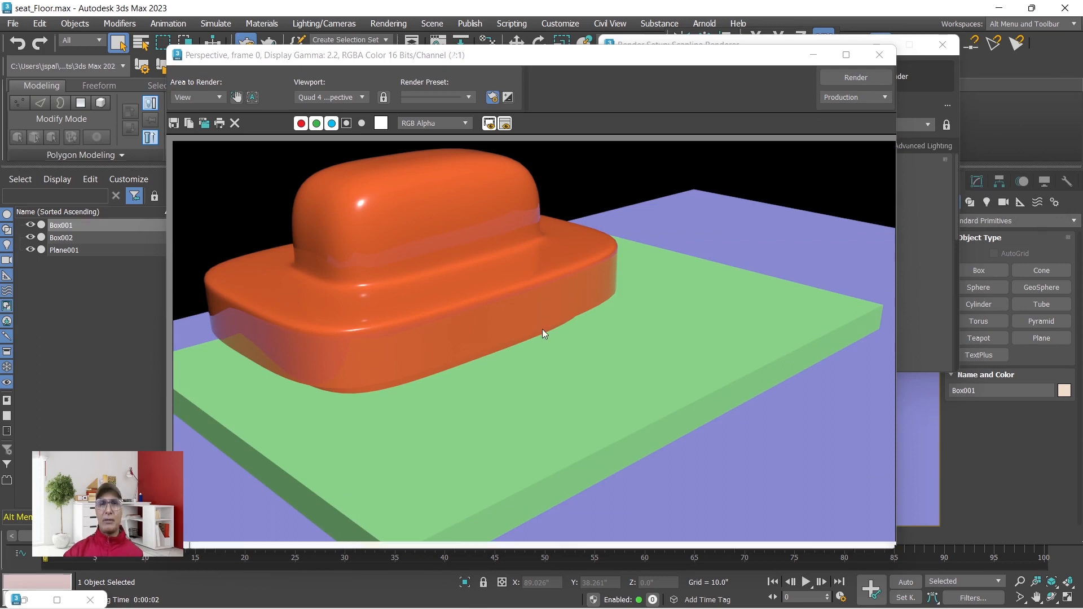
# Step: Examine the reflections on the rendered seat's upper block and base up close, and minimize the rendered frame
pyautogui.scroll(3, 543, 329)
pyautogui.scroll(-3, 479, 297)
pyautogui.scroll(-3, 519, 381)
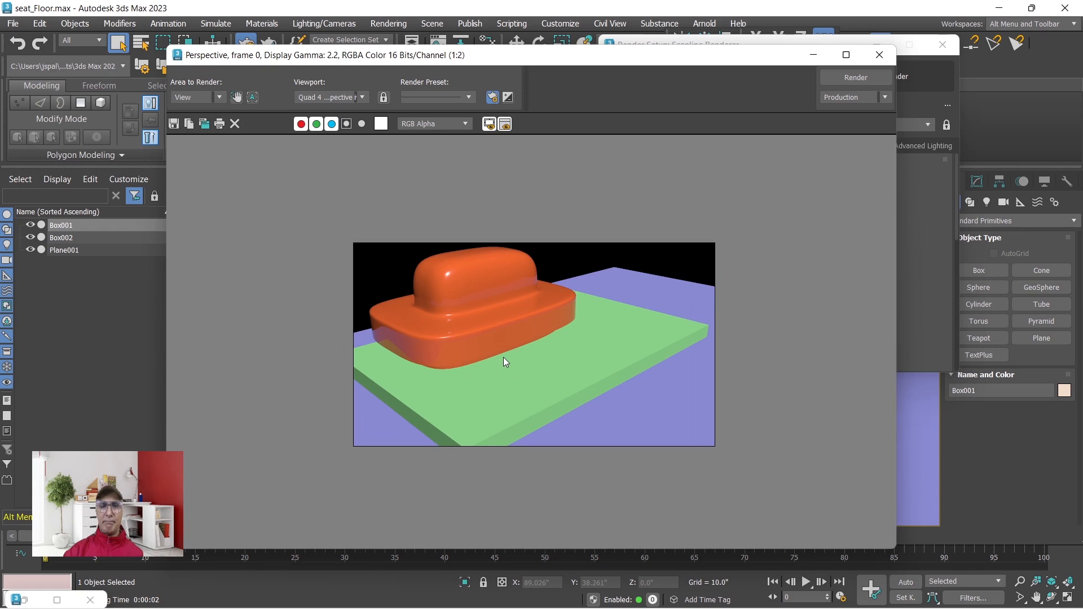
pyautogui.scroll(1, 503, 357)
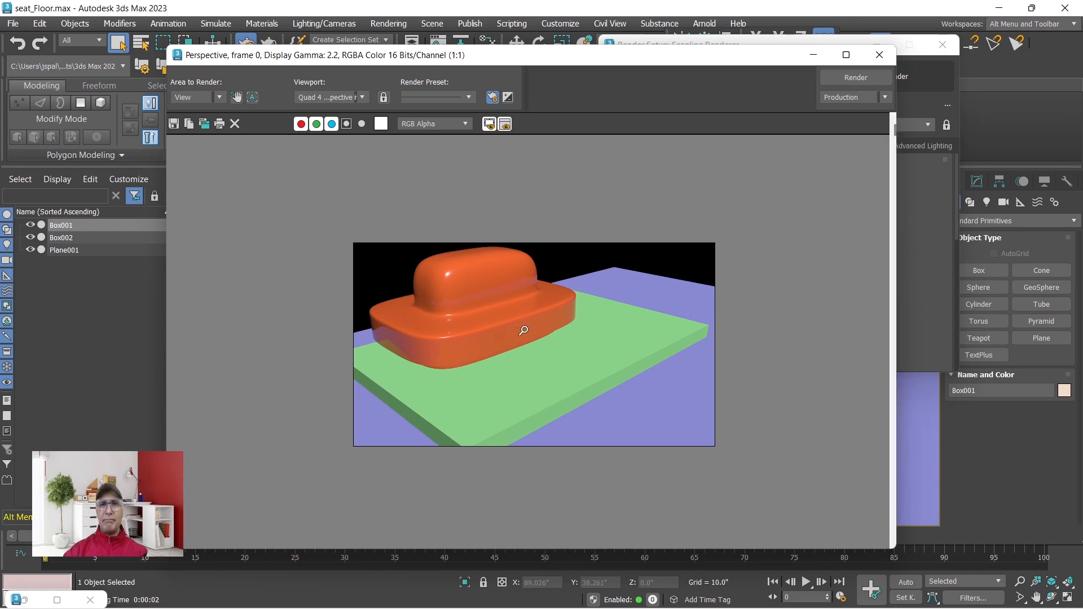
pyautogui.scroll(-1, 561, 350)
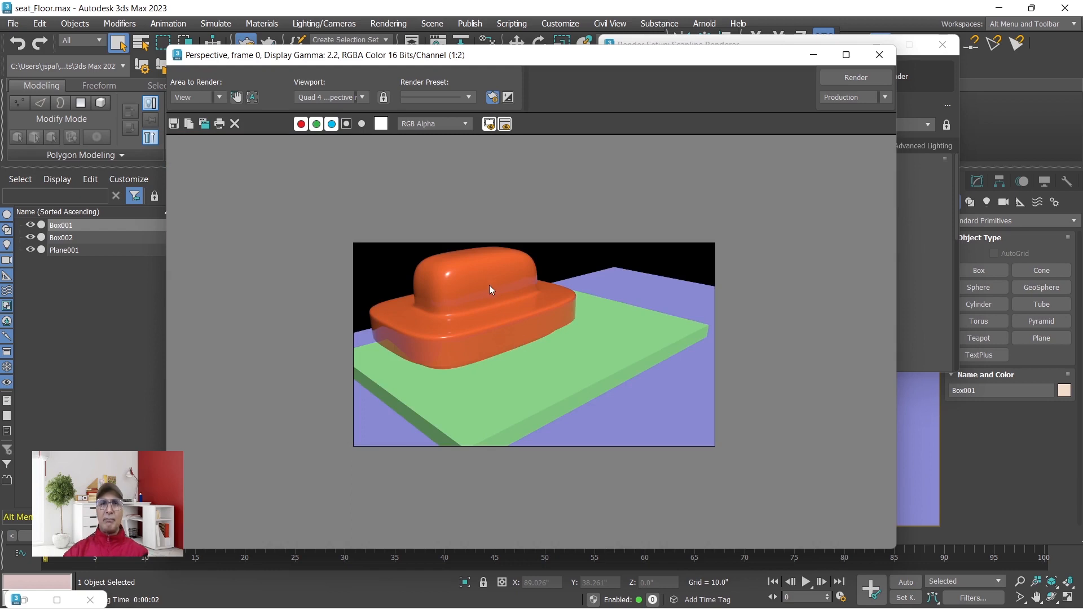
pyautogui.scroll(3, 493, 294)
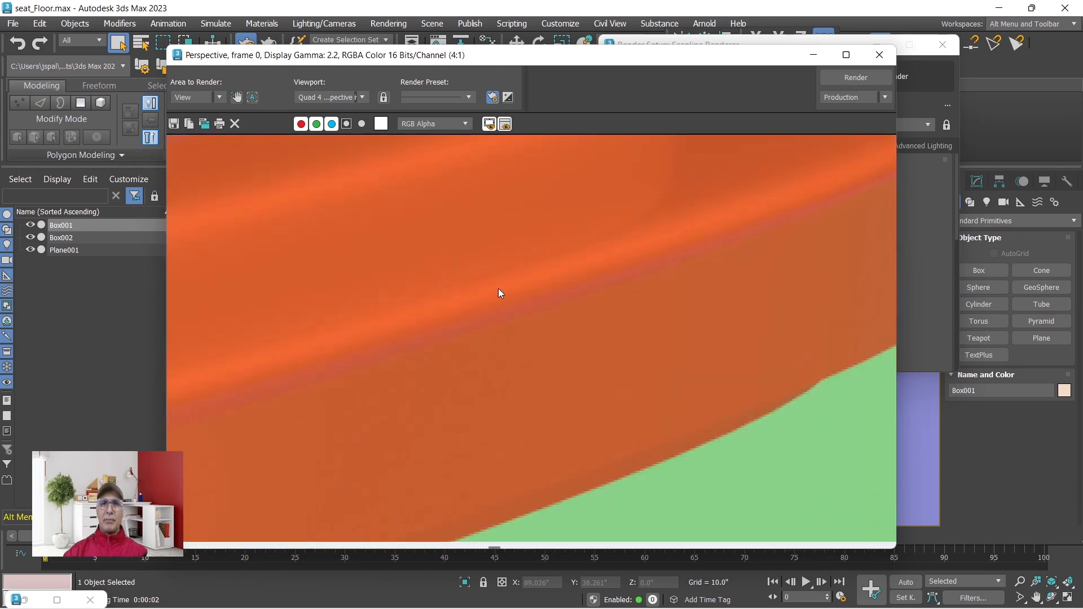
pyautogui.moveTo(512, 276); pyautogui.dragTo(602, 425, button='middle')
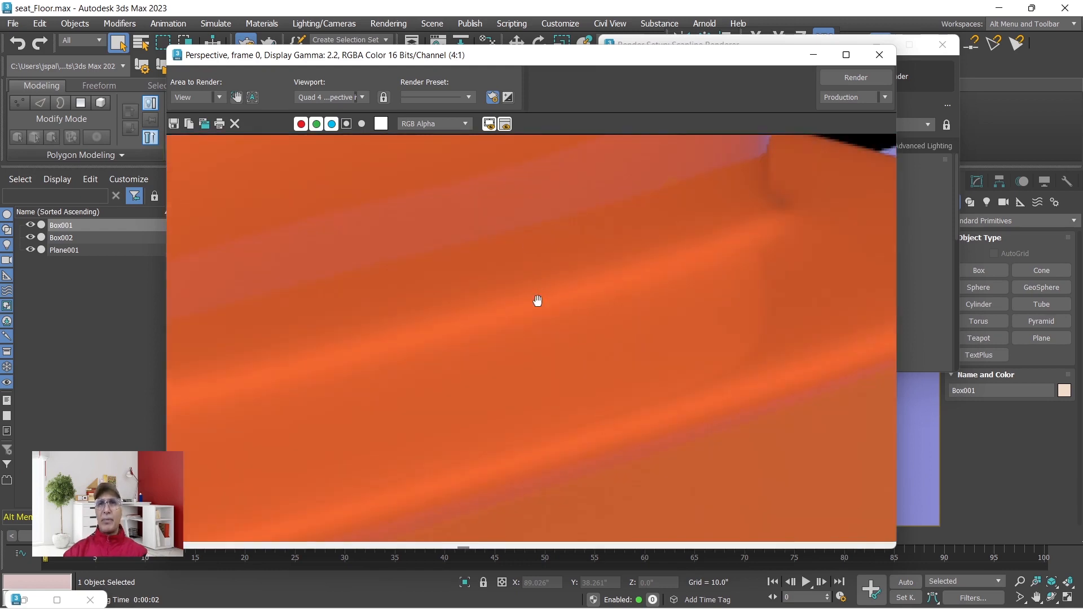
pyautogui.moveTo(536, 302); pyautogui.dragTo(541, 373, button='middle')
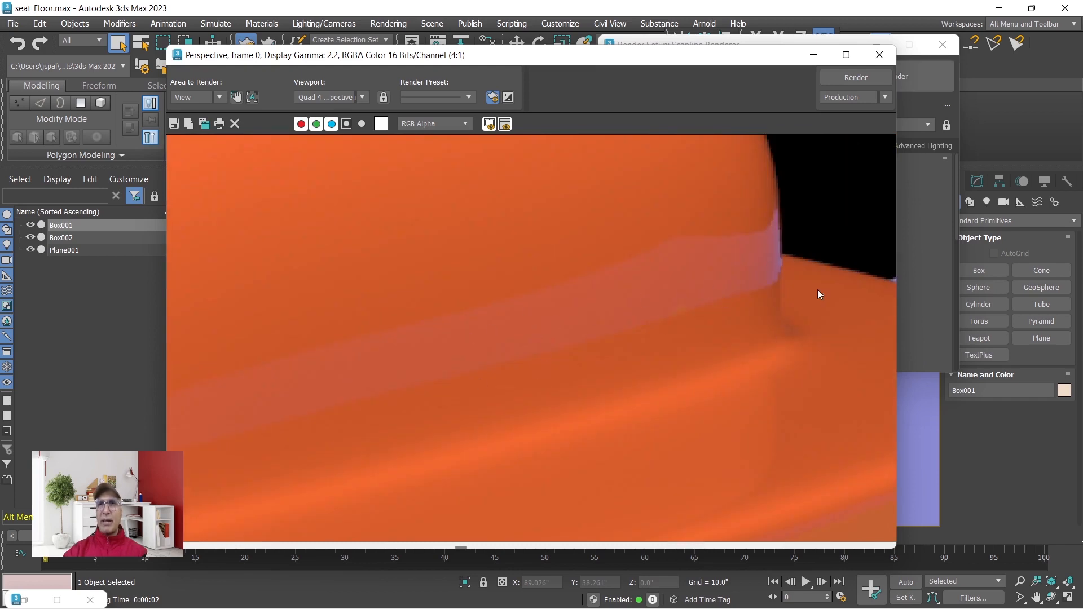
pyautogui.scroll(-1, 624, 316)
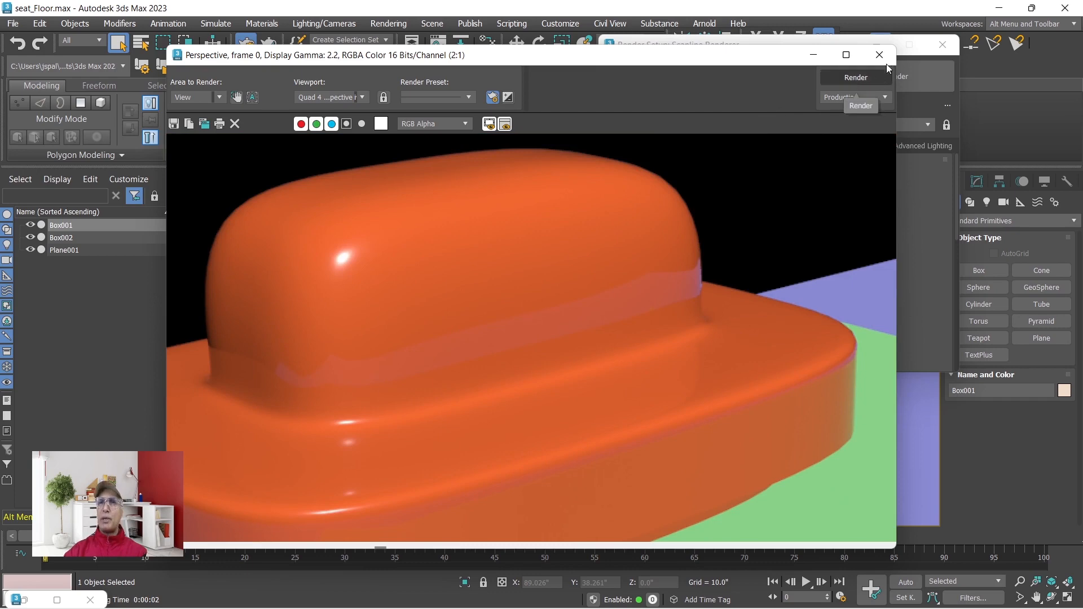
pyautogui.click(813, 55)
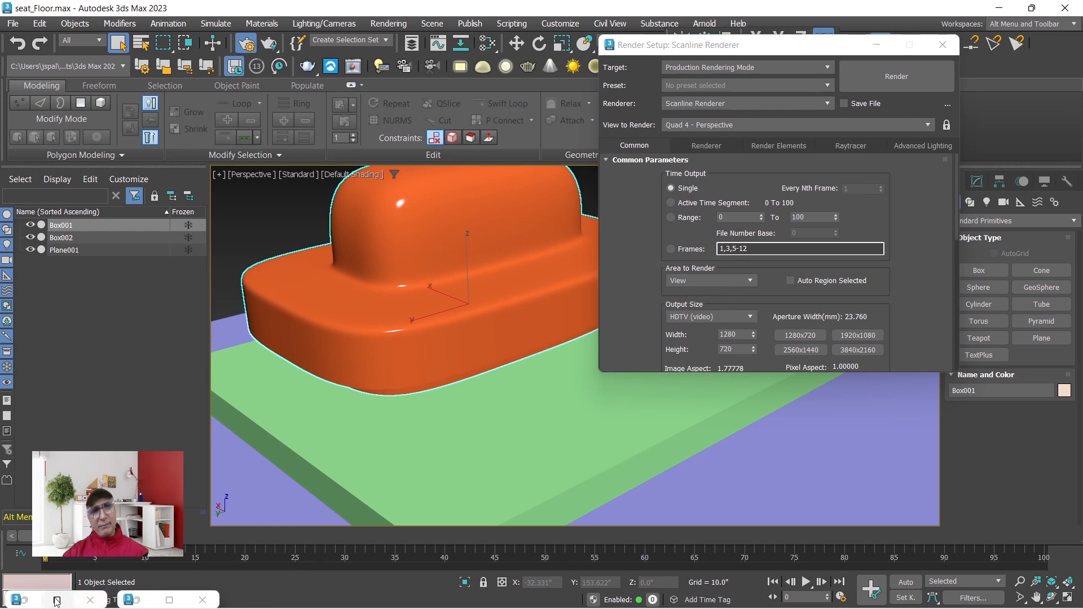
# Step: Set the reflection weight of the seat's orange Physical Material to 0.5 and minimize the material editor
pyautogui.click(141, 598)
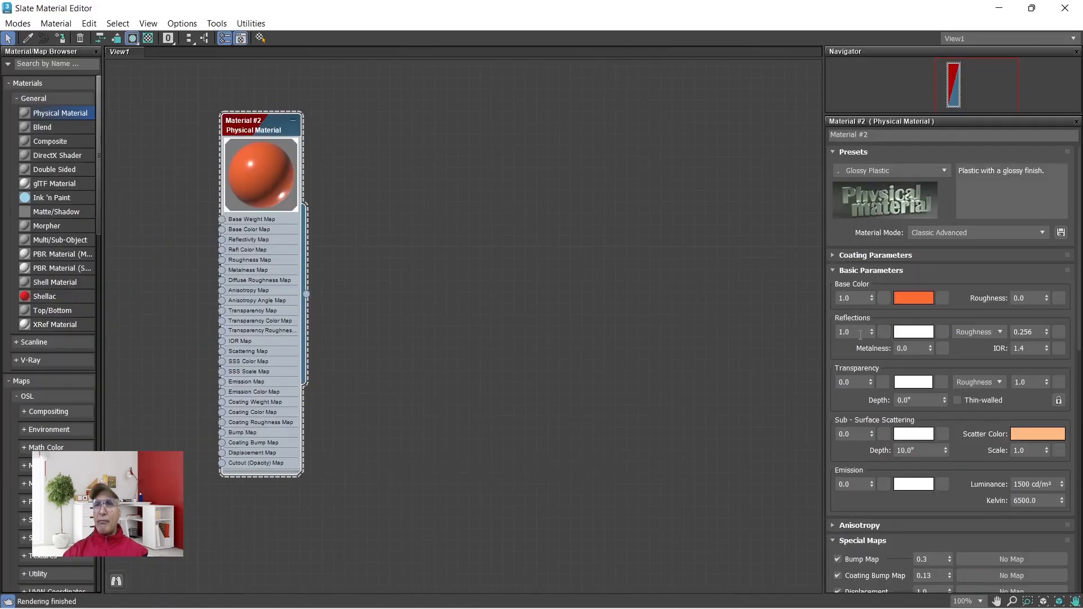
pyautogui.click(855, 332)
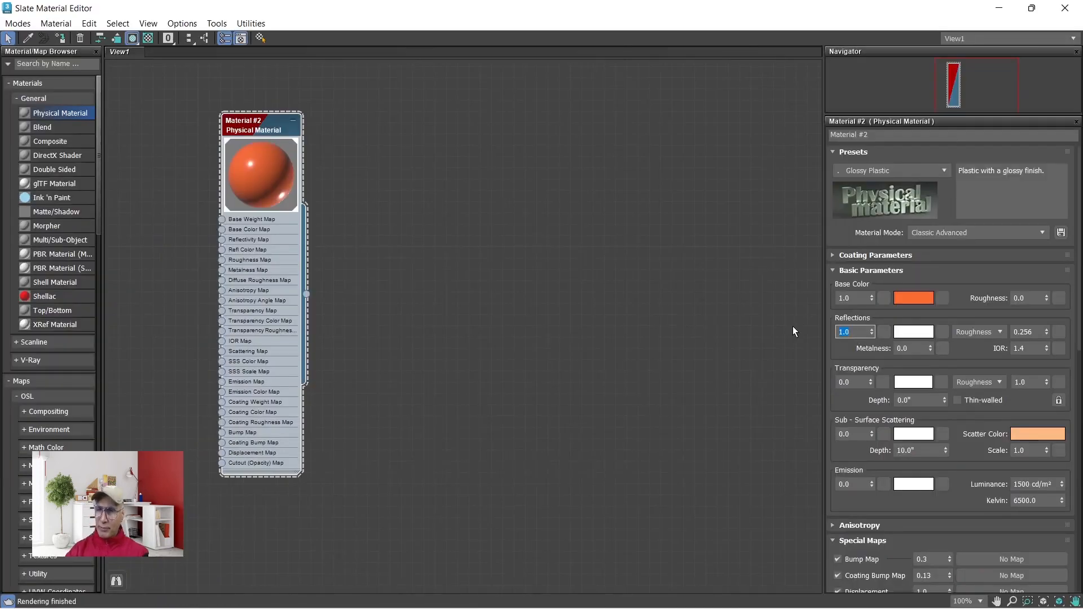
pyautogui.write('.50')
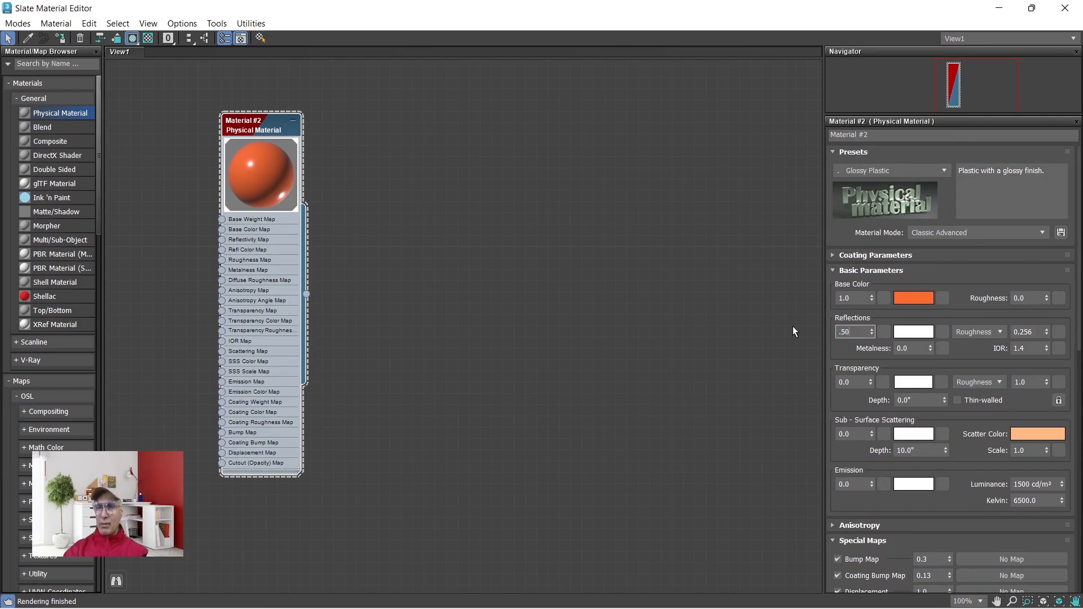
pyautogui.press('Return')
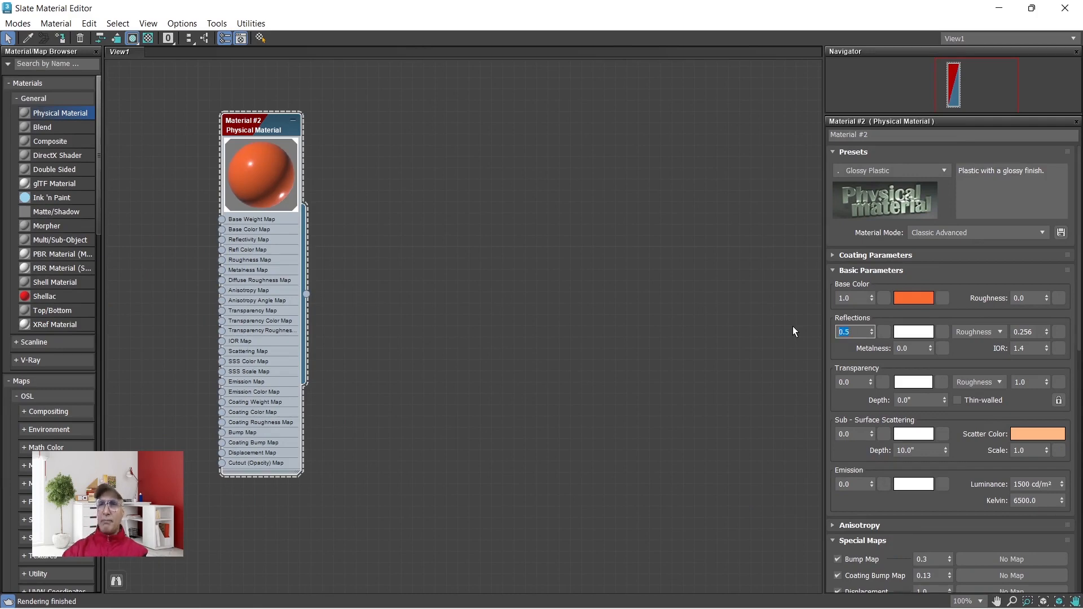
pyautogui.click(998, 8)
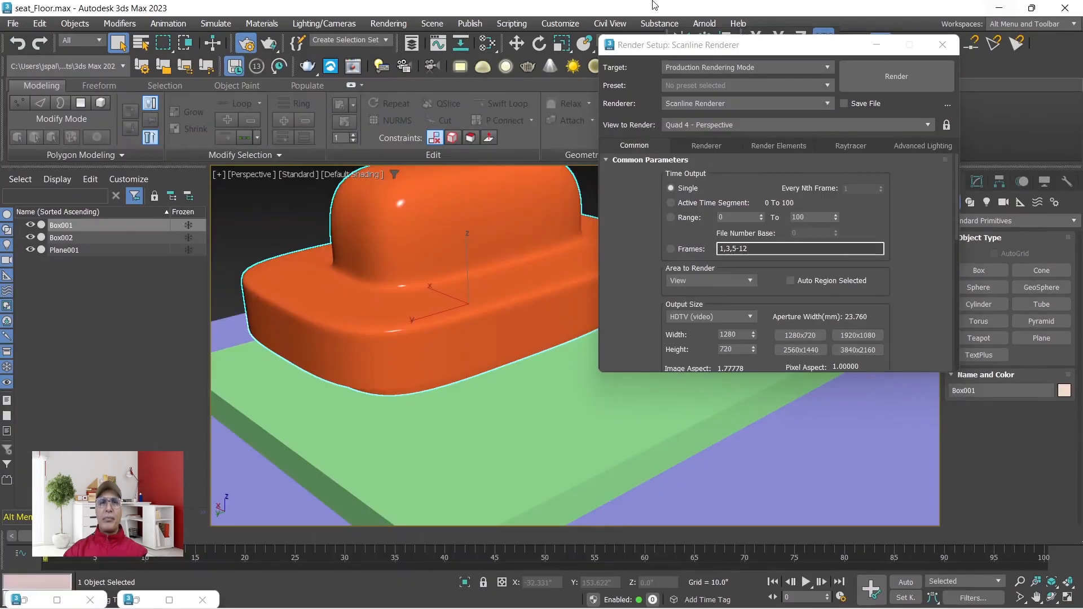
# Step: Render the Perspective view again to check the reduced reflections, and put away the rendered frame and render setup
pyautogui.click(896, 77)
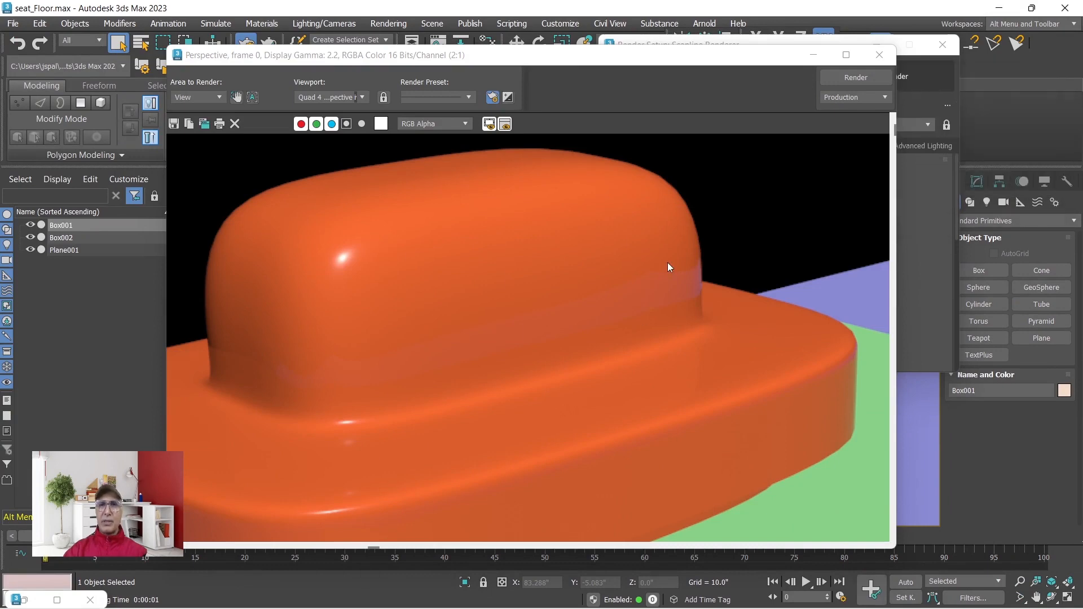
pyautogui.moveTo(520, 62); pyautogui.dragTo(555, 30)
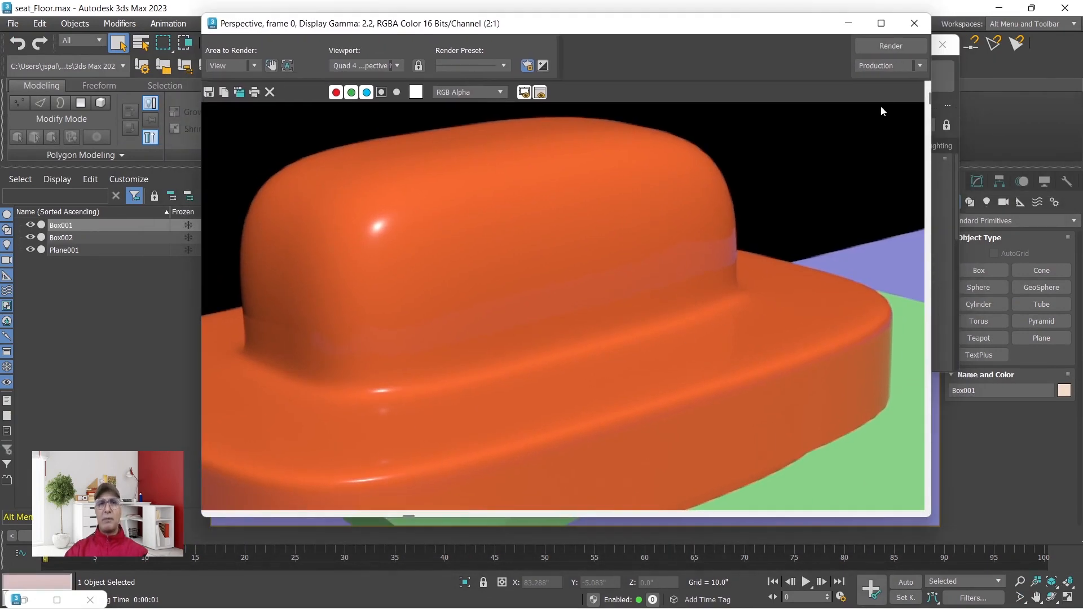
pyautogui.click(915, 23)
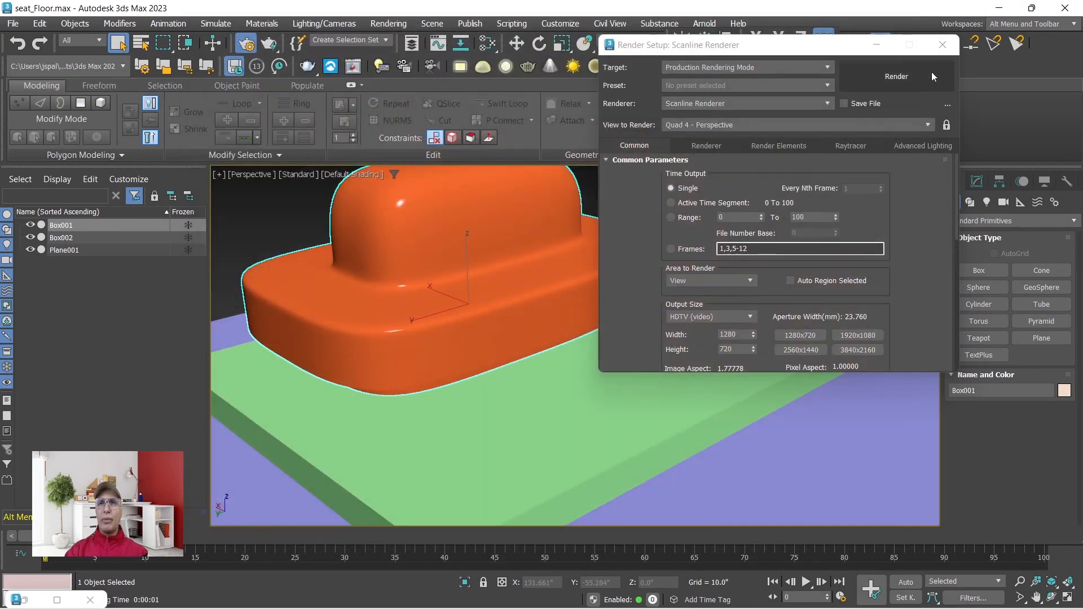
pyautogui.click(876, 44)
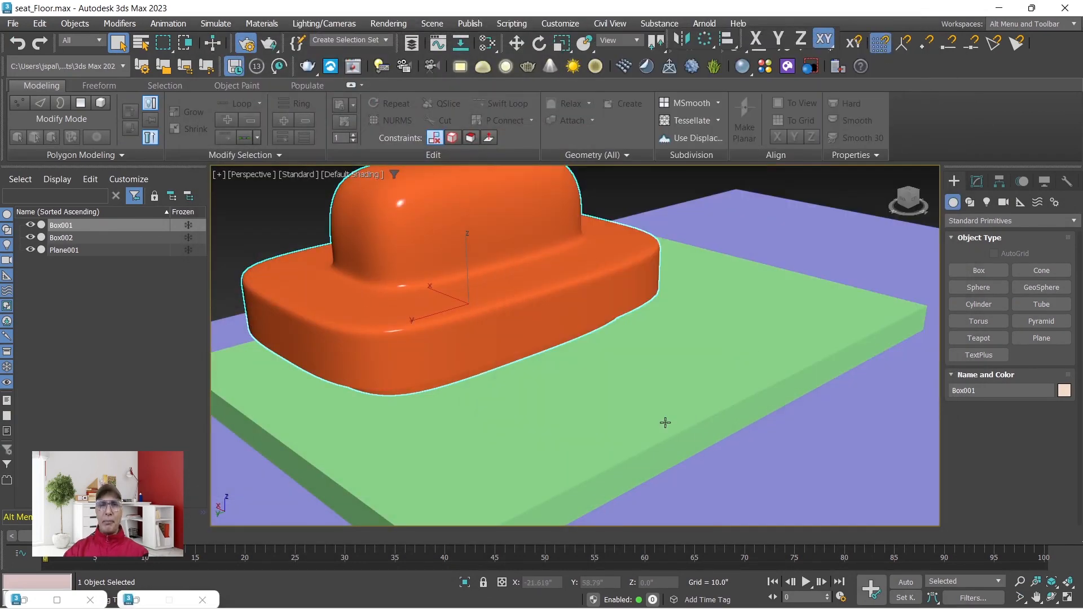
# Step: Deselect the seat and select the green slab Box002 beneath it
pyautogui.click(622, 188)
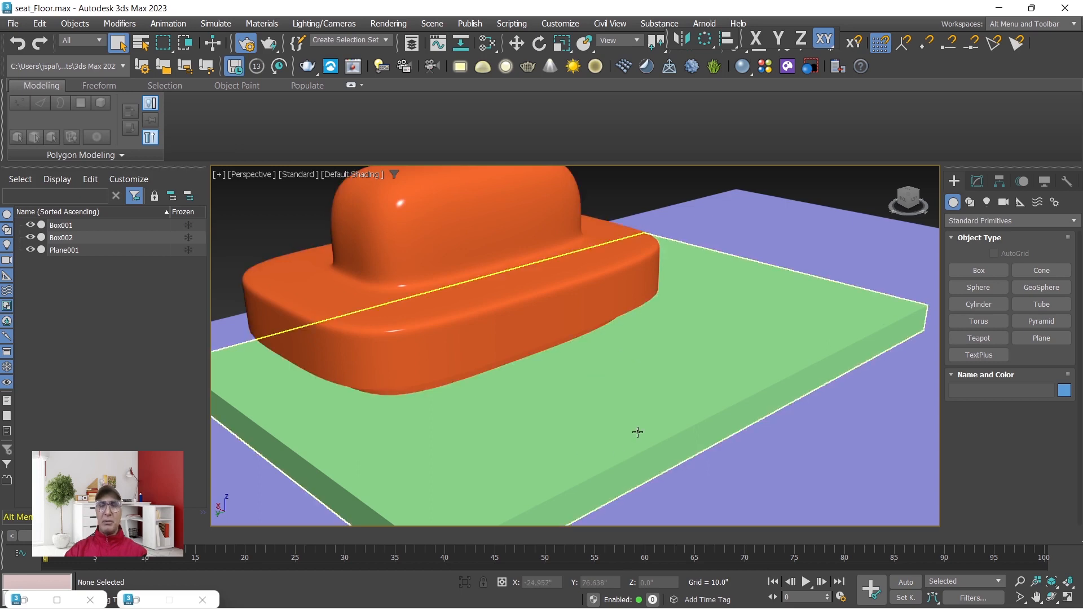
pyautogui.click(620, 417)
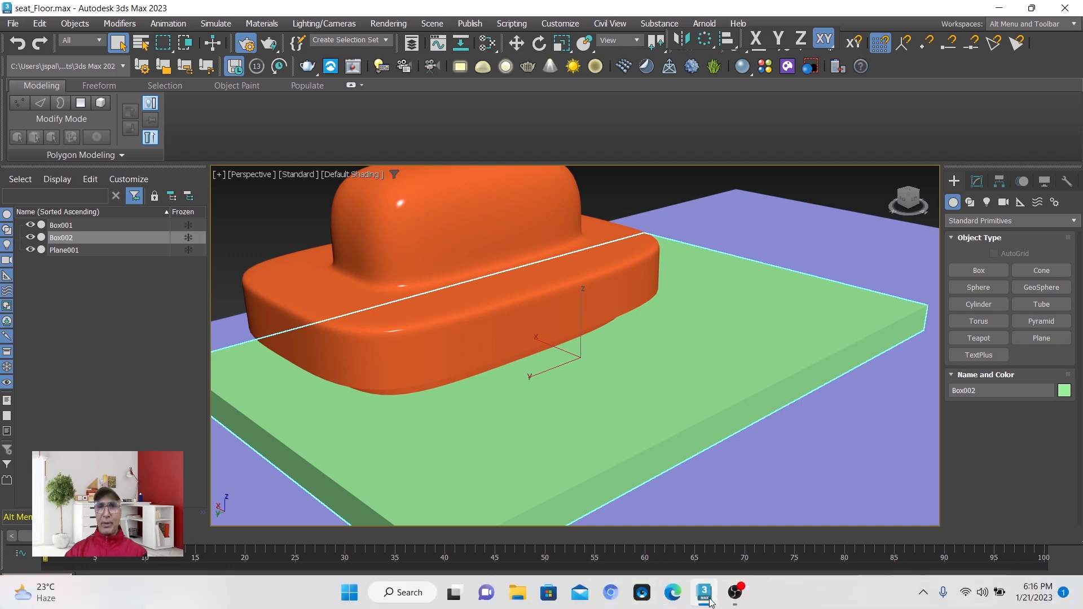
pyautogui.moveTo(709, 601)
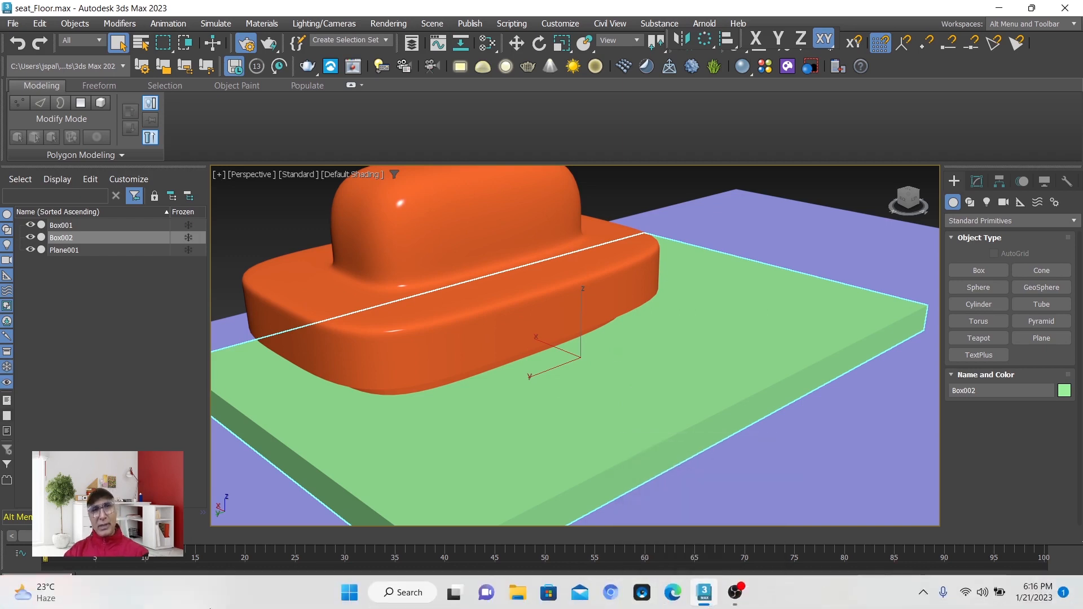